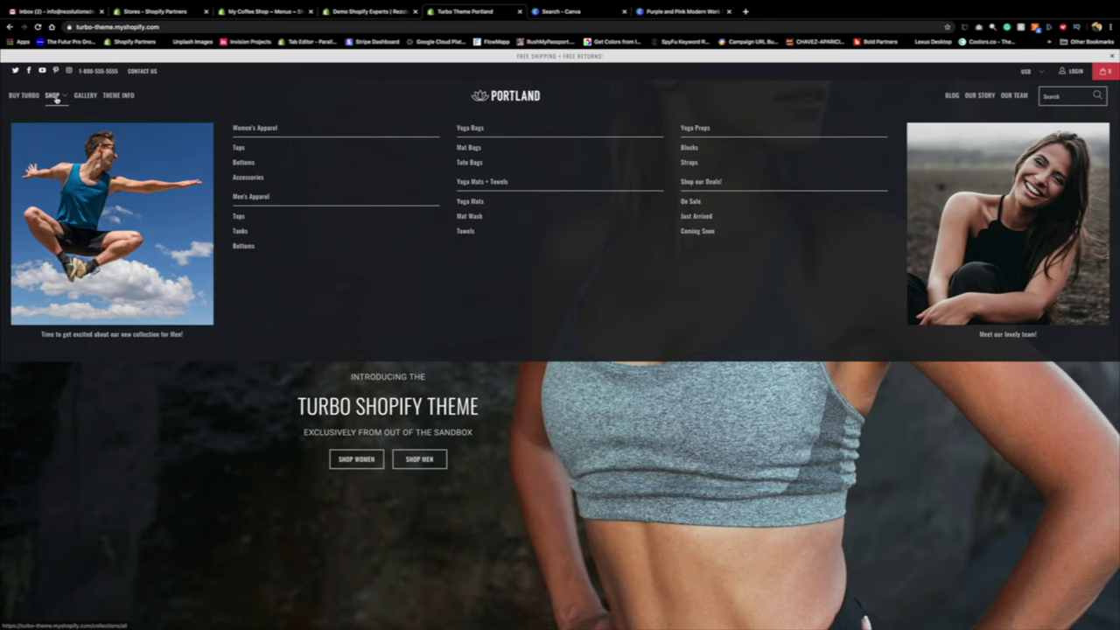
# Step: Switch to the My Coffee Shop admin page and zoom in on it for easier reading
pyautogui.hotkey('ctrl', '3')
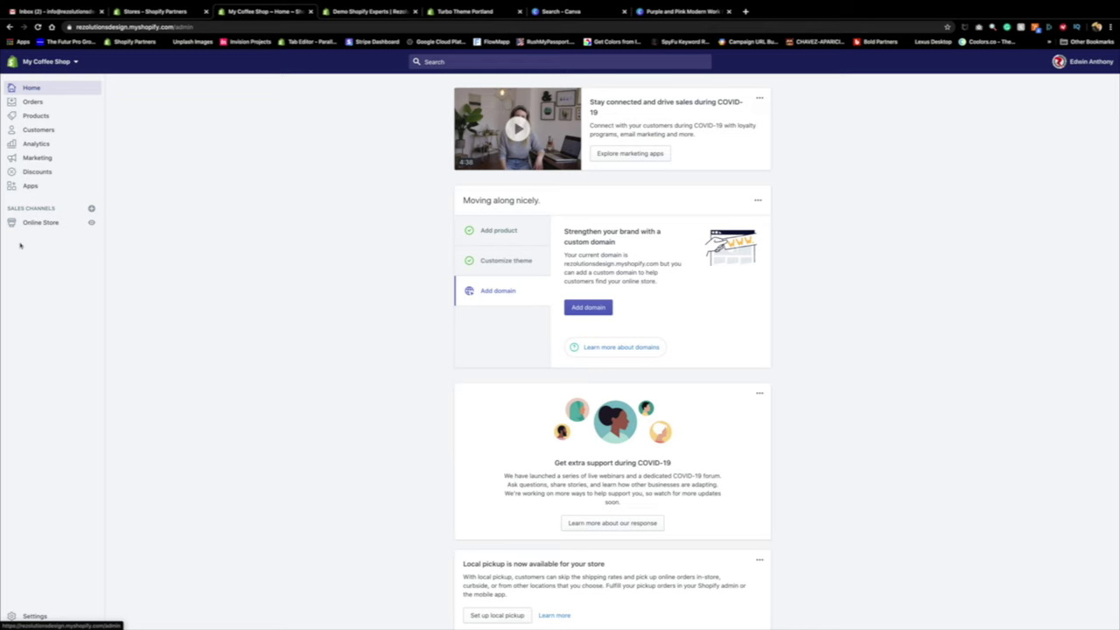
pyautogui.moveTo(146, 4)
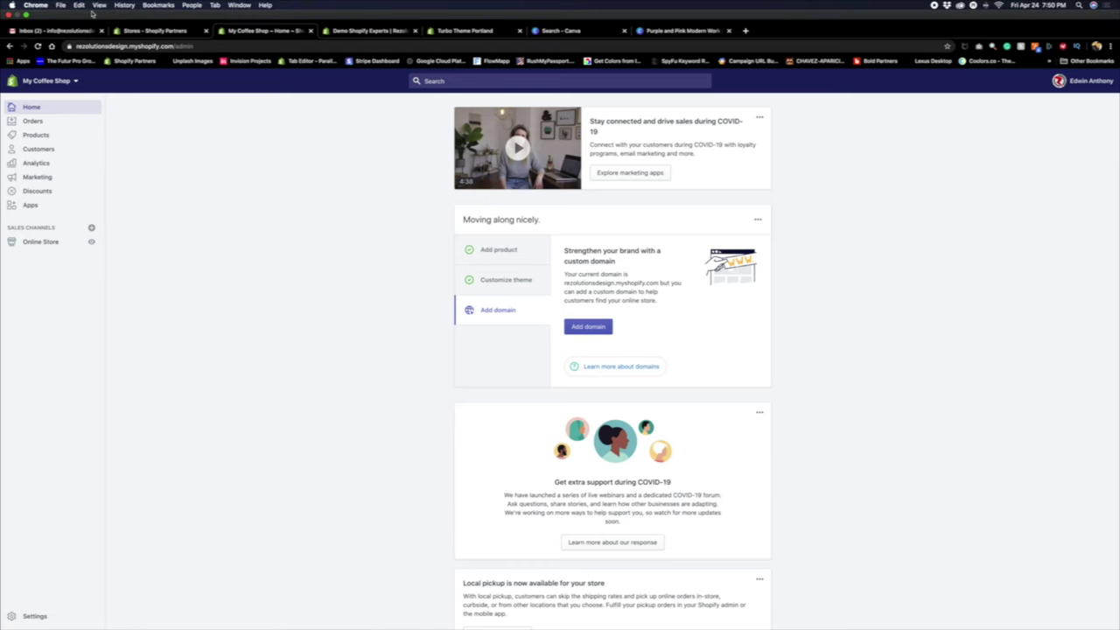
pyautogui.click(98, 4)
pyautogui.click(123, 78)
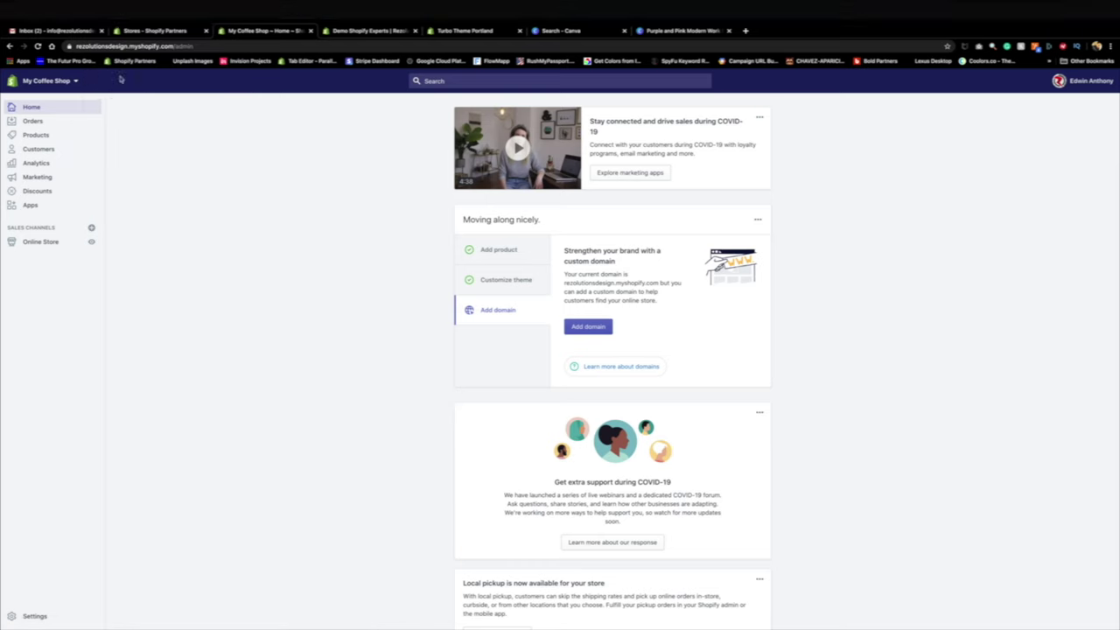
pyautogui.click(99, 4)
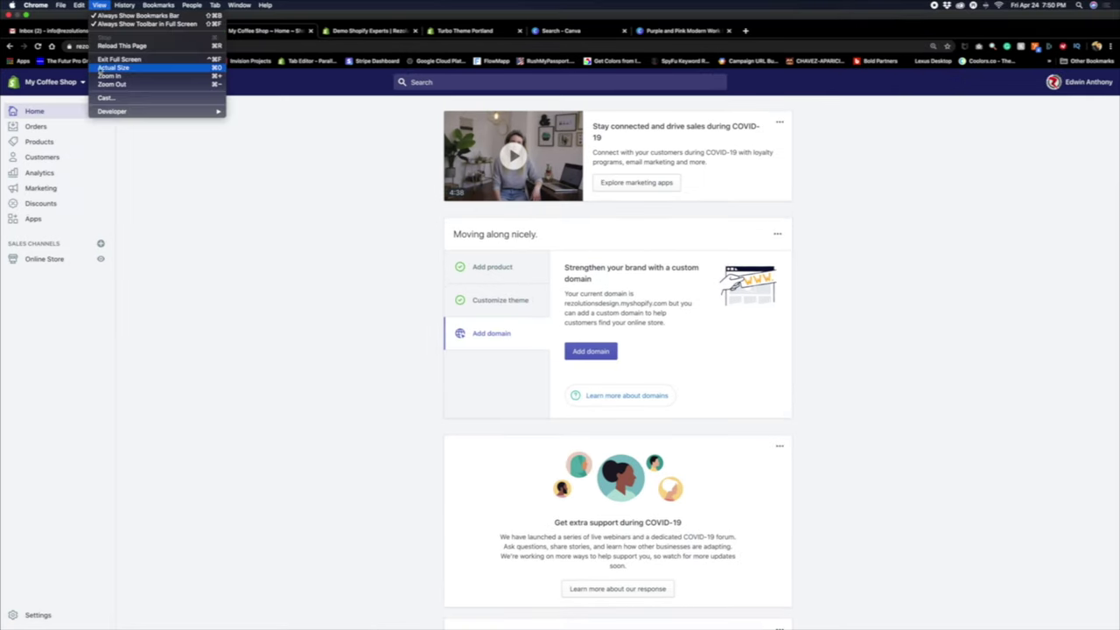
pyautogui.click(122, 78)
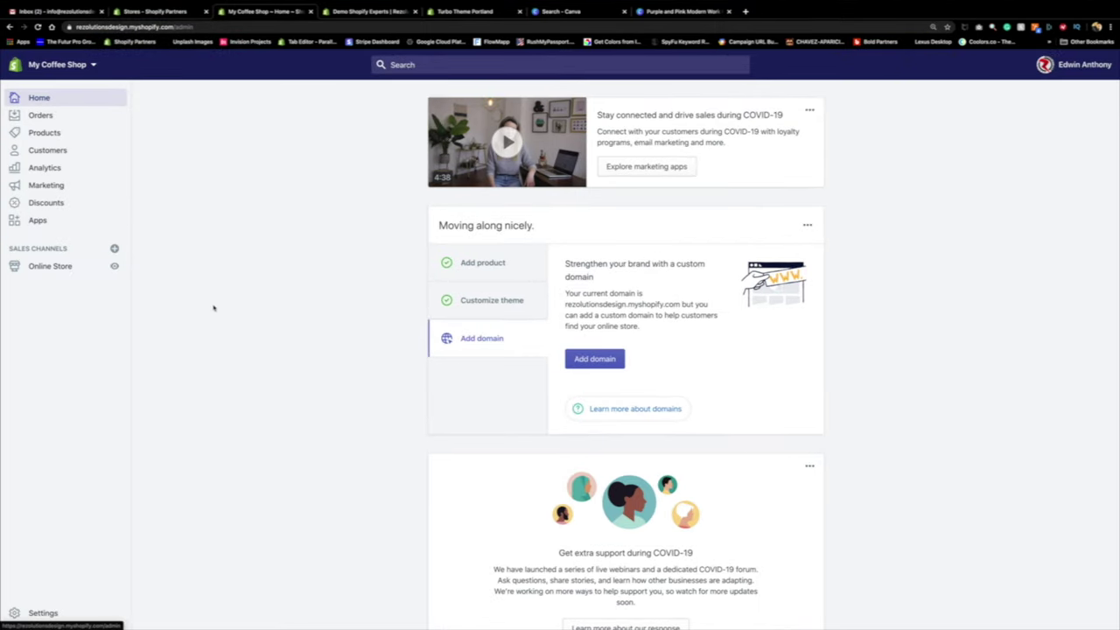
# Step: In the online store's navigation, rename the main menu's "About US" item to "About Us"
pyautogui.click(43, 268)
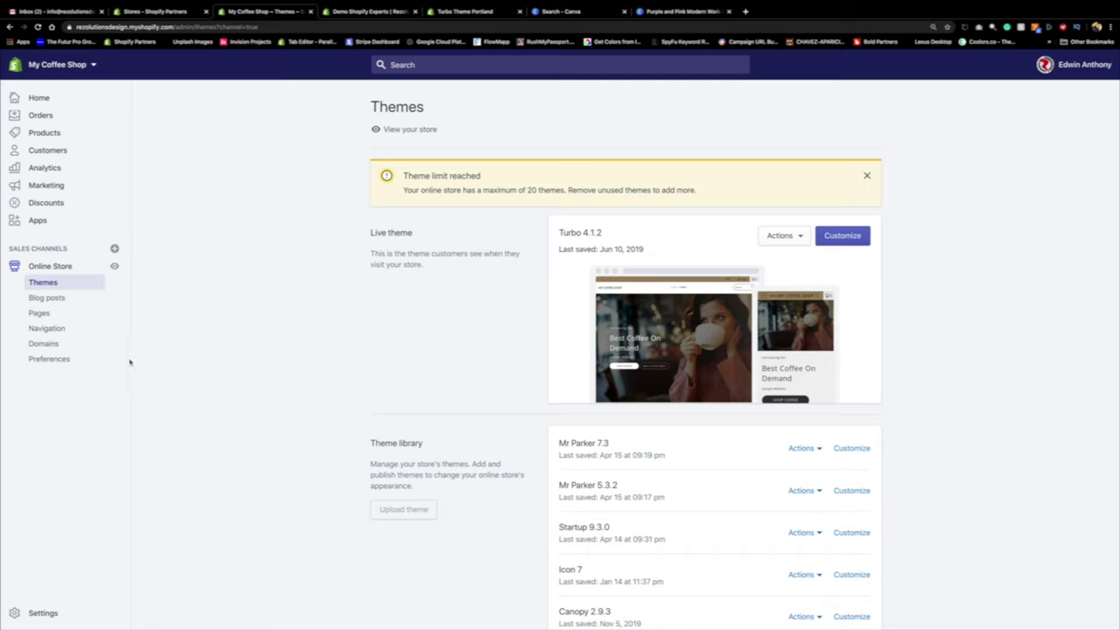
pyautogui.click(61, 333)
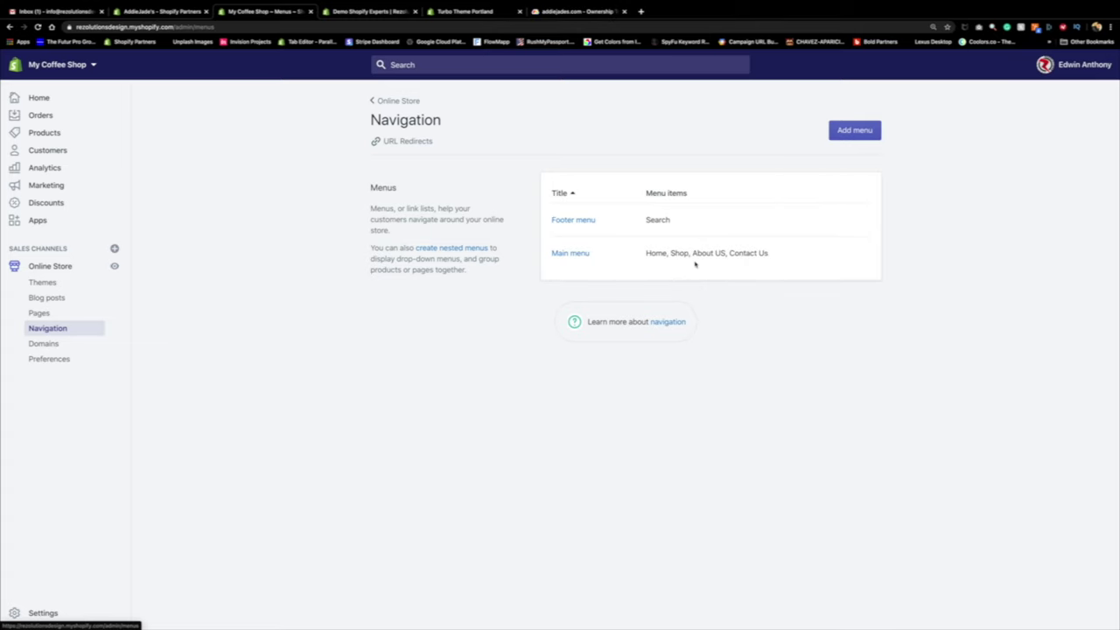
pyautogui.click(562, 254)
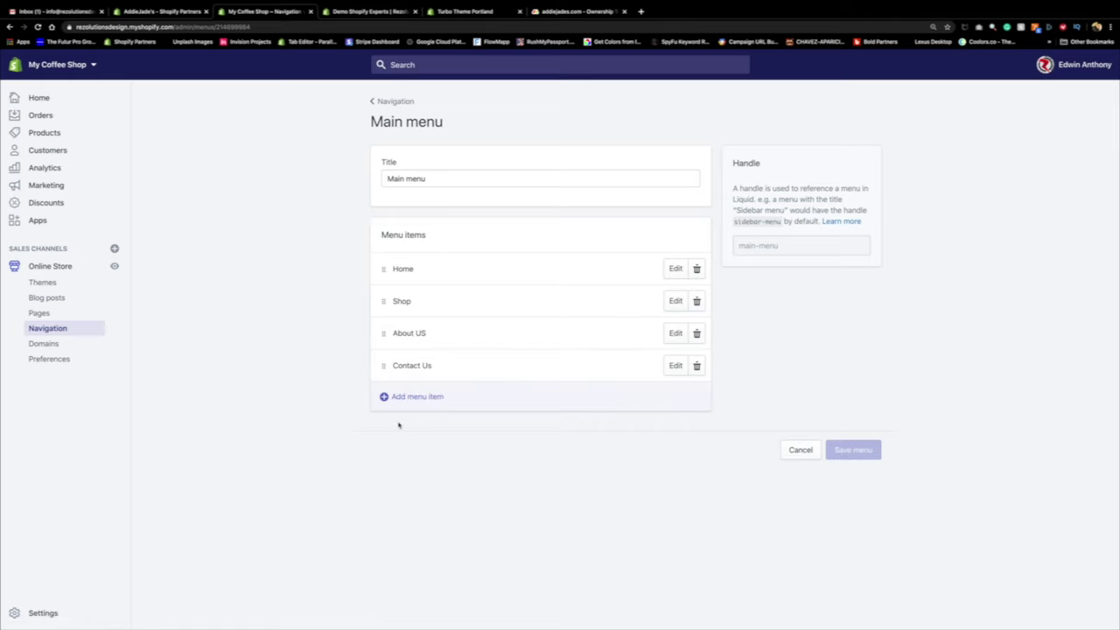
pyautogui.click(676, 333)
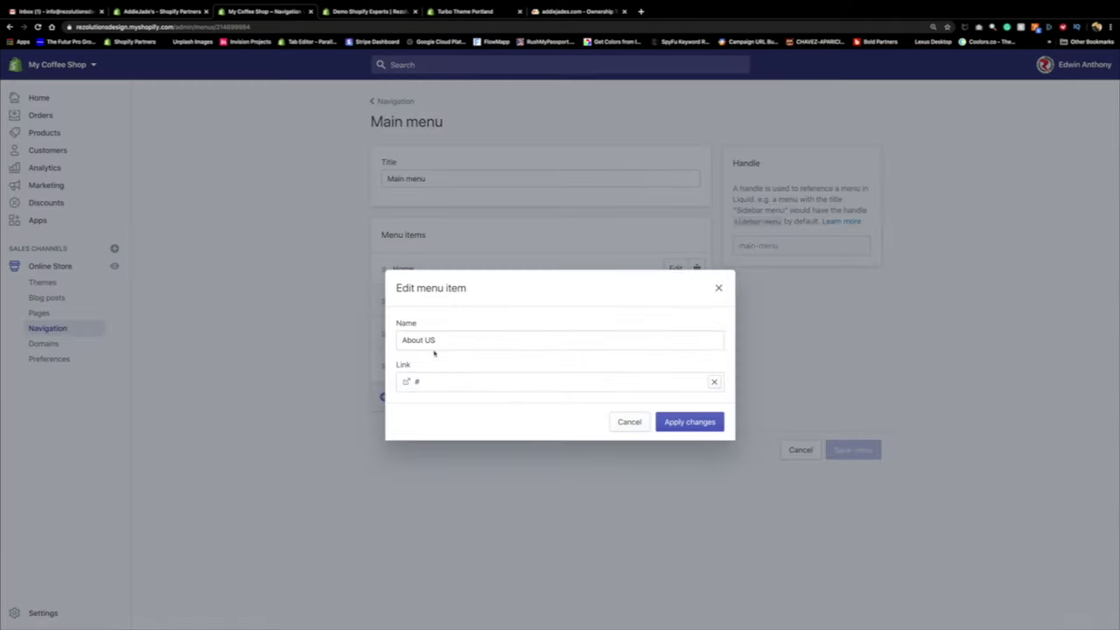
pyautogui.moveTo(429, 340); pyautogui.dragTo(442, 342)
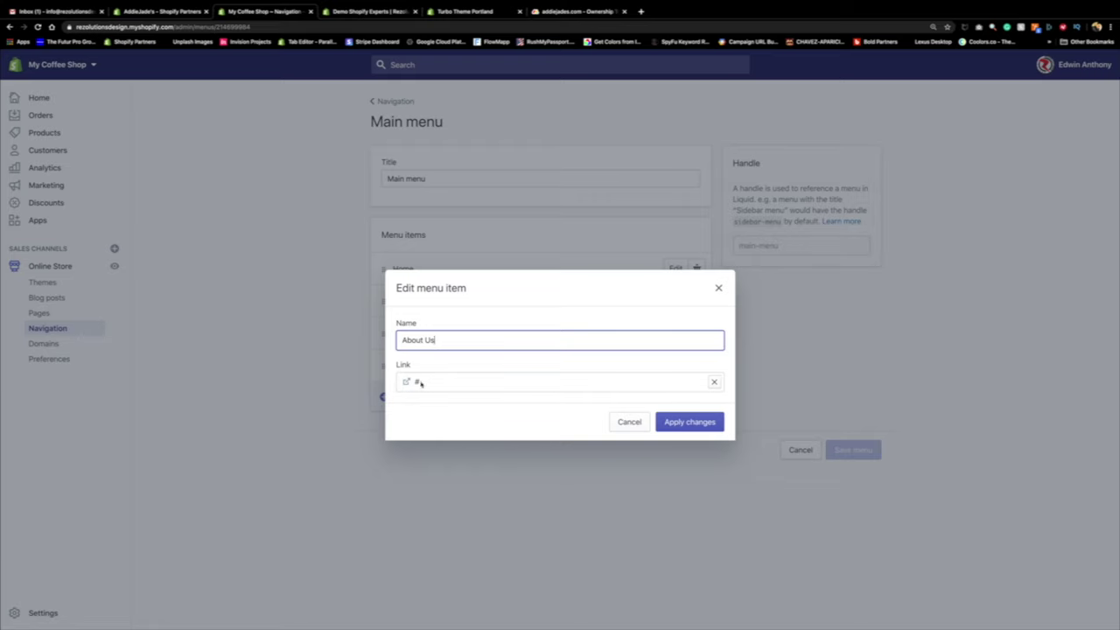
pyautogui.click(691, 422)
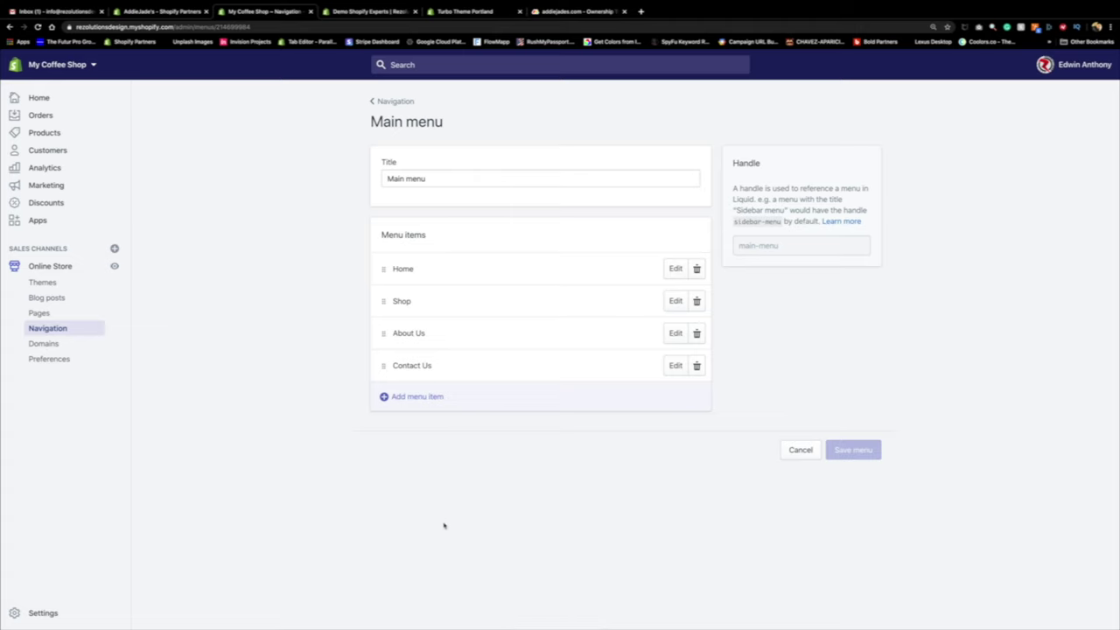
# Step: Return to the navigation overview and start a new menu titled "Columbian Roast"
pyautogui.click(374, 104)
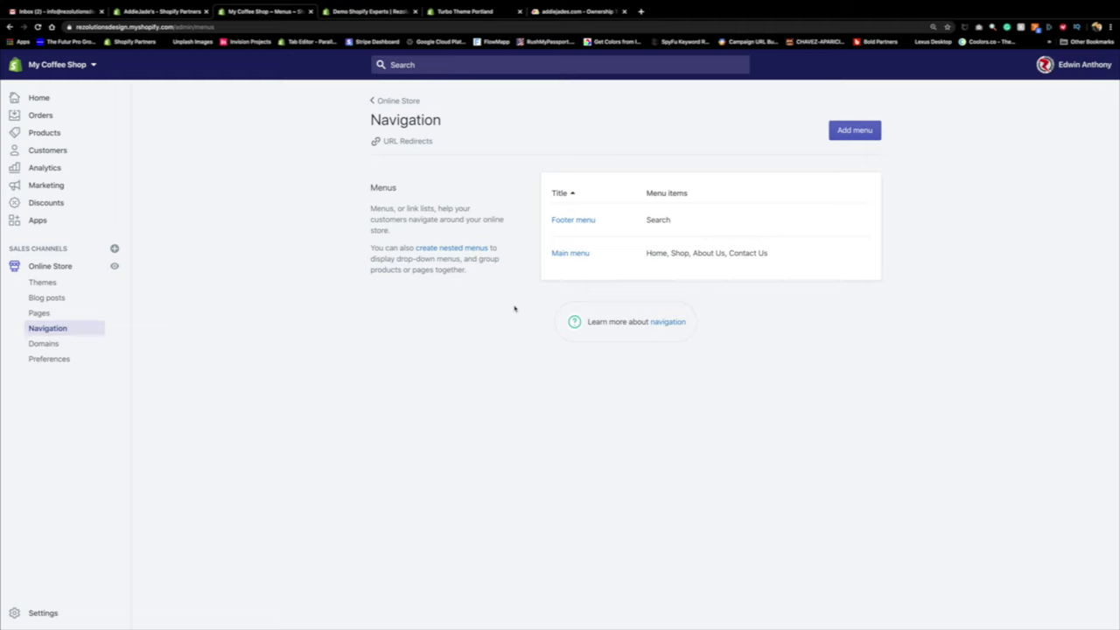
pyautogui.click(853, 131)
pyautogui.click(472, 179)
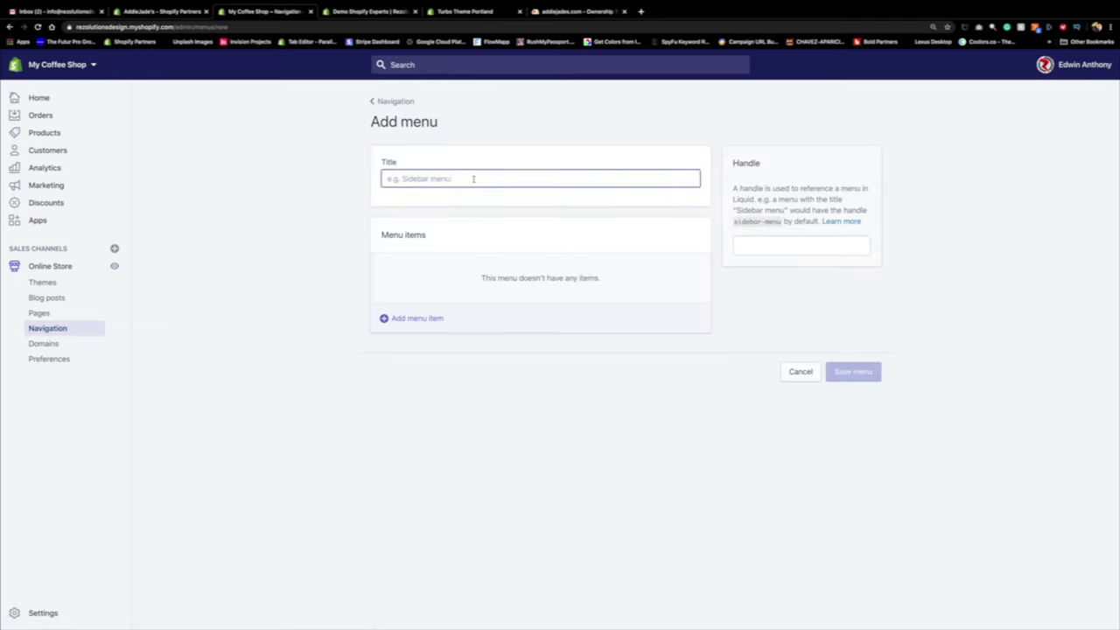
pyautogui.write('Colombian')
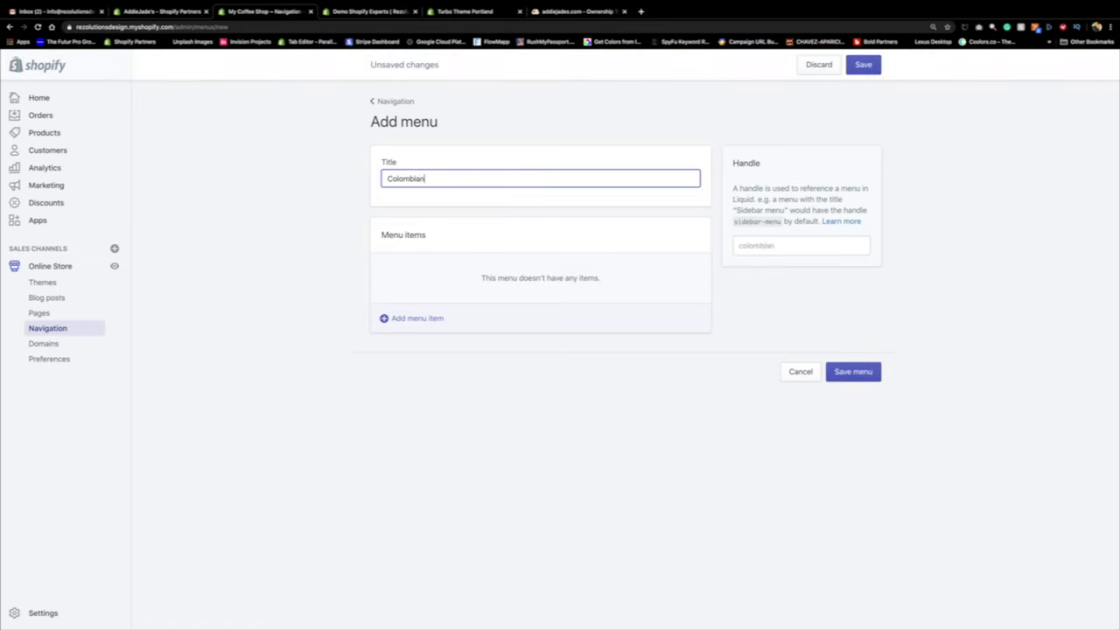
pyautogui.click(400, 179)
pyautogui.press('BackSpace')
pyautogui.write('u')
pyautogui.click(443, 180)
pyautogui.write('Roast')
# Step: Add a menu item named "Dark Roast" with the placeholder link #
pyautogui.click(412, 319)
pyautogui.click(717, 339)
pyautogui.write('Dark Roast')
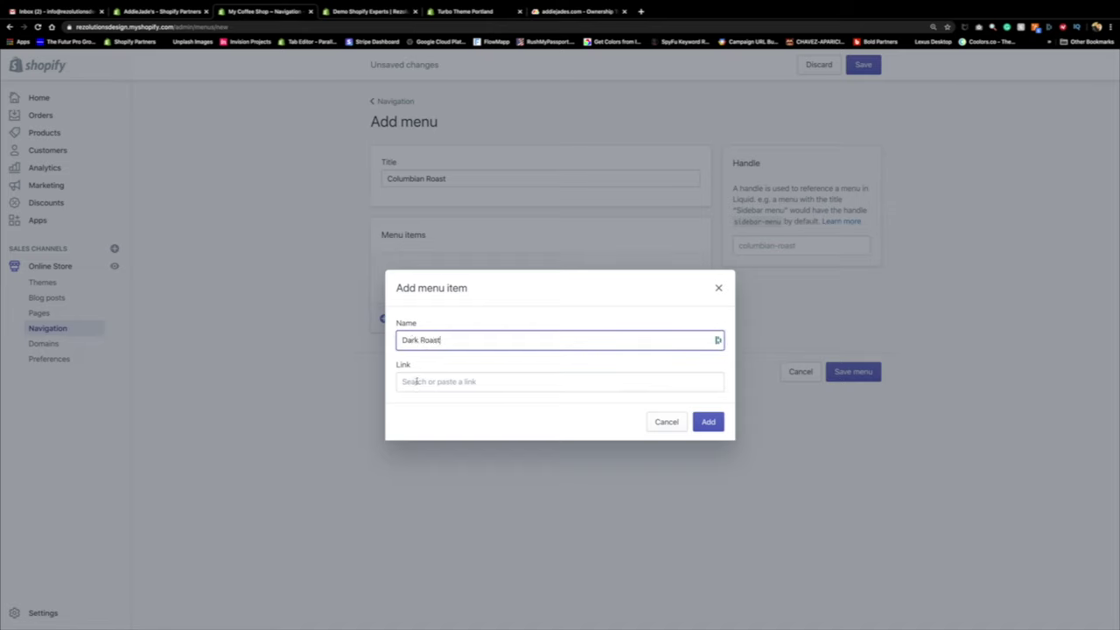
pyautogui.press('Tab')
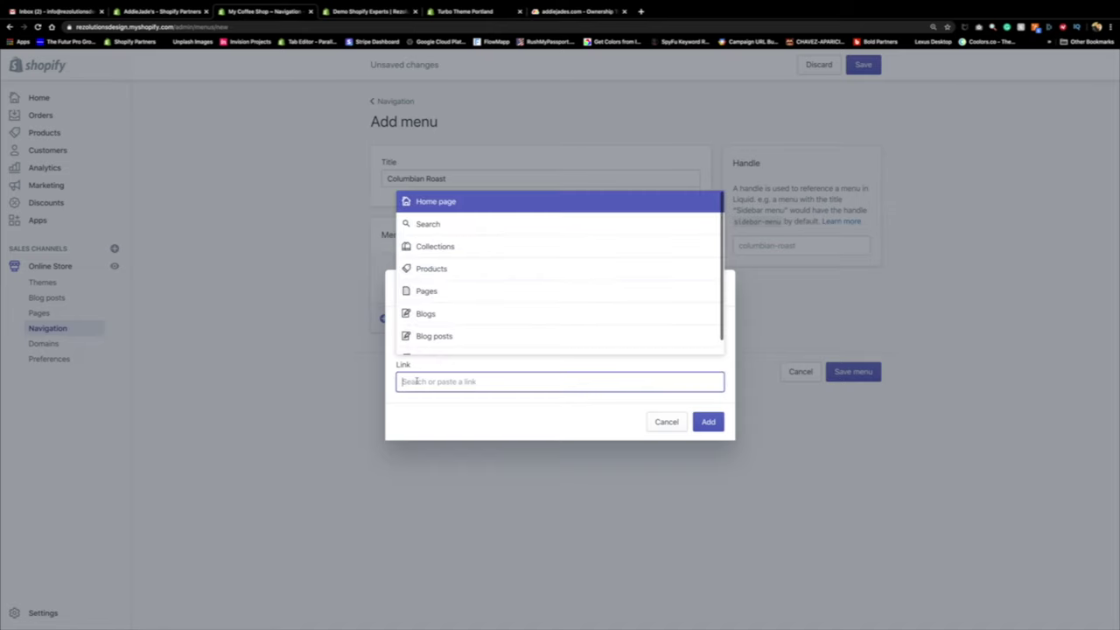
pyautogui.write('#')
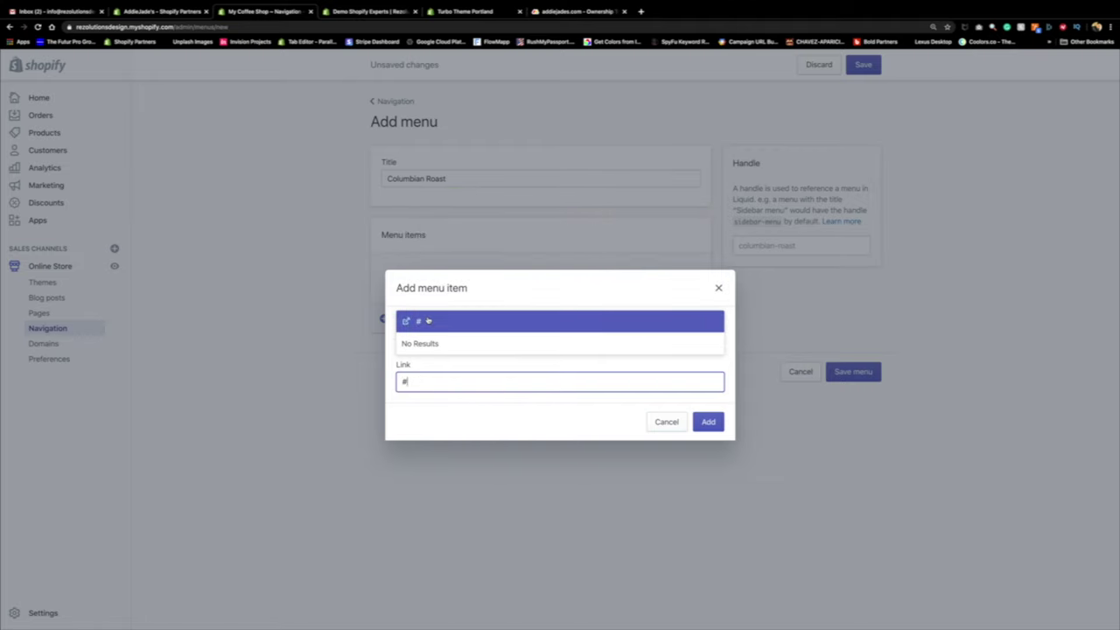
pyautogui.click(428, 321)
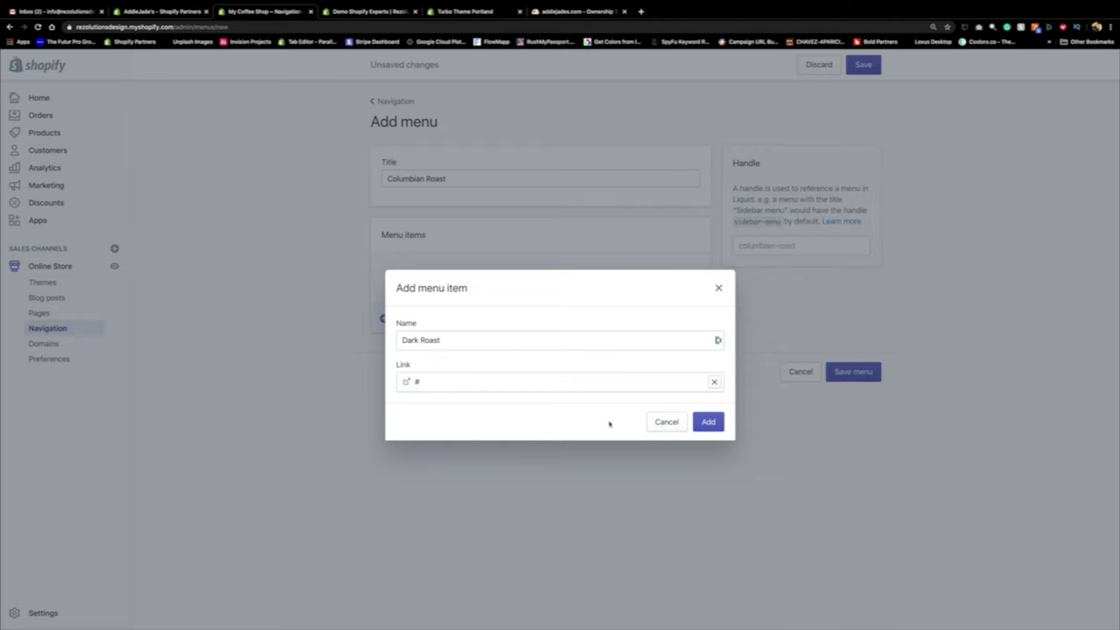
pyautogui.click(708, 421)
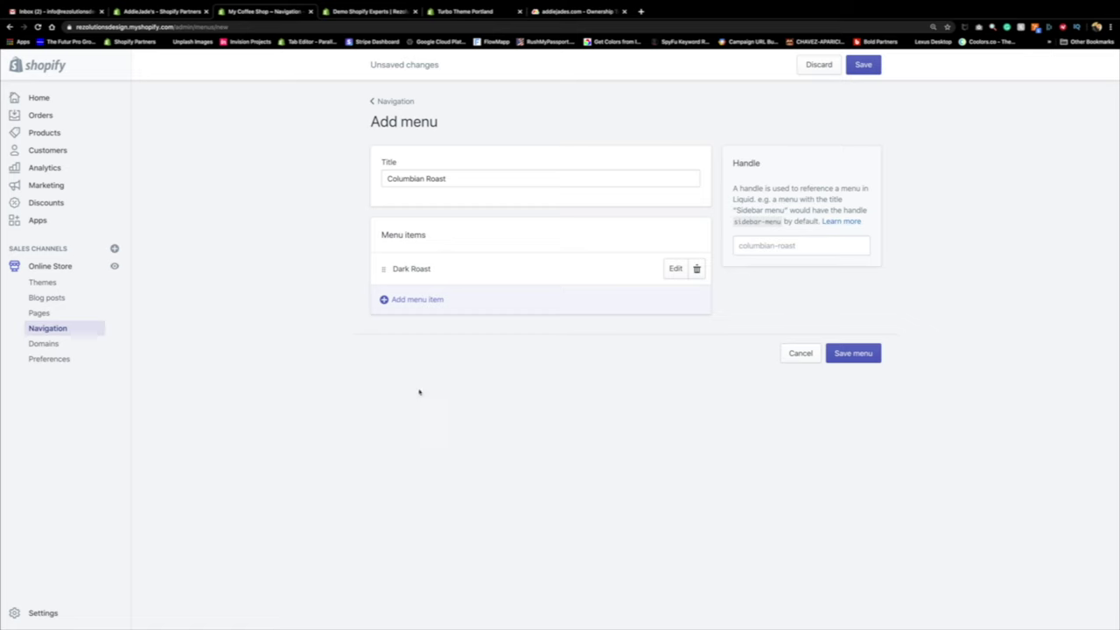
# Step: Add a second menu item named "Medium Roast" with the placeholder link #
pyautogui.click(412, 299)
pyautogui.write('Medium Roasrt')
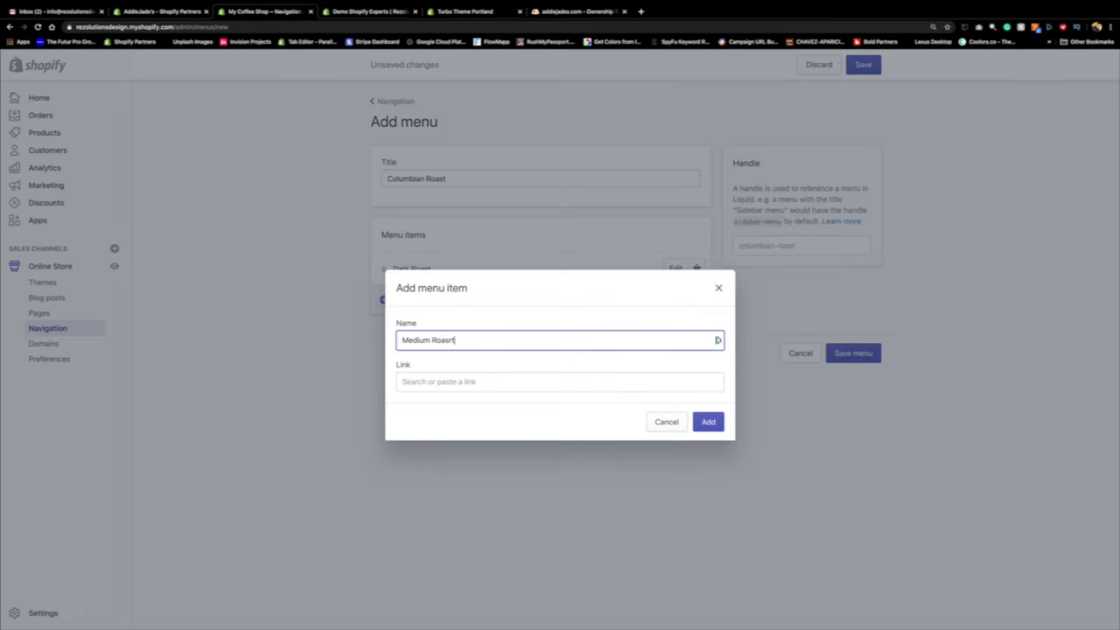
pyautogui.press('BackSpace')
pyautogui.click(424, 383)
pyautogui.write('#')
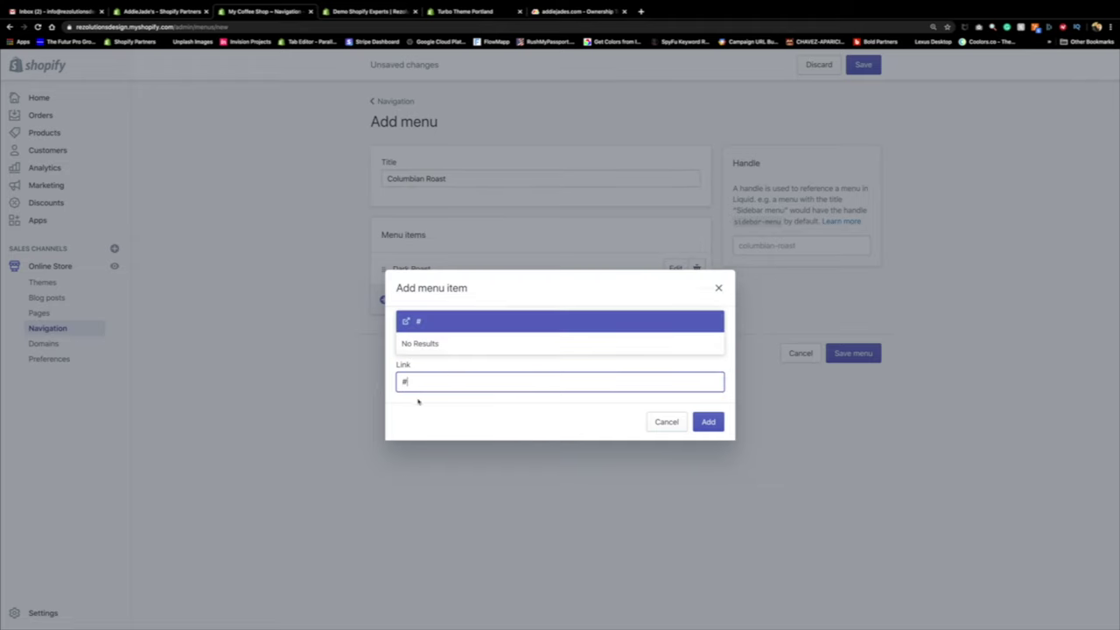
pyautogui.click(457, 324)
pyautogui.click(696, 422)
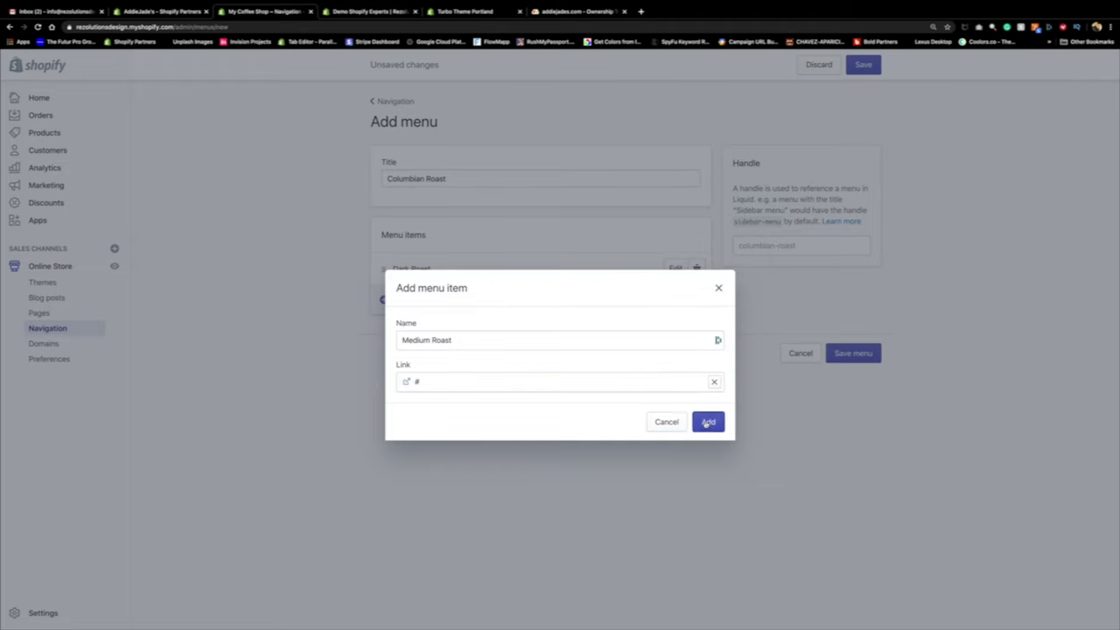
# Step: Add a third menu item named "Light Roast" with the placeholder link #
pyautogui.click(408, 333)
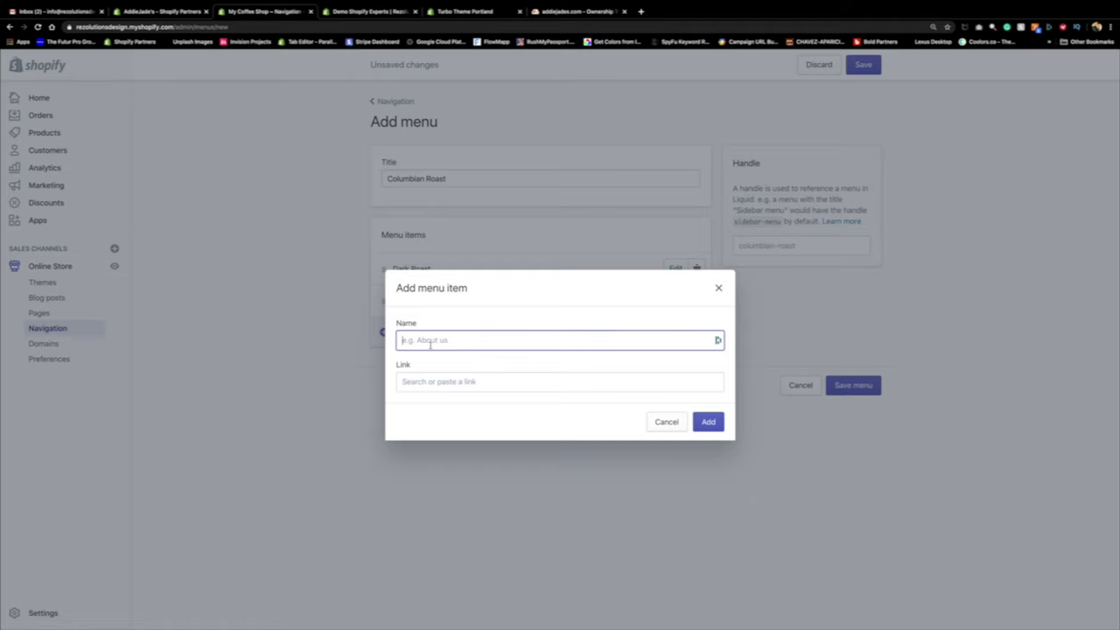
pyautogui.write('Light Roast')
pyautogui.click(423, 381)
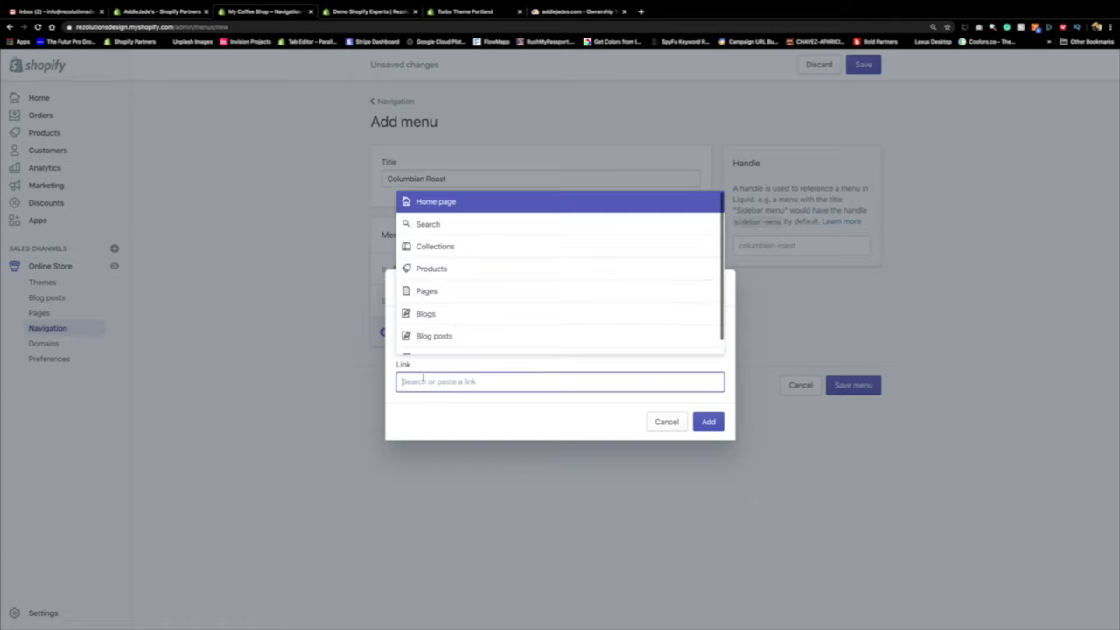
pyautogui.write('#')
pyautogui.press('Return')
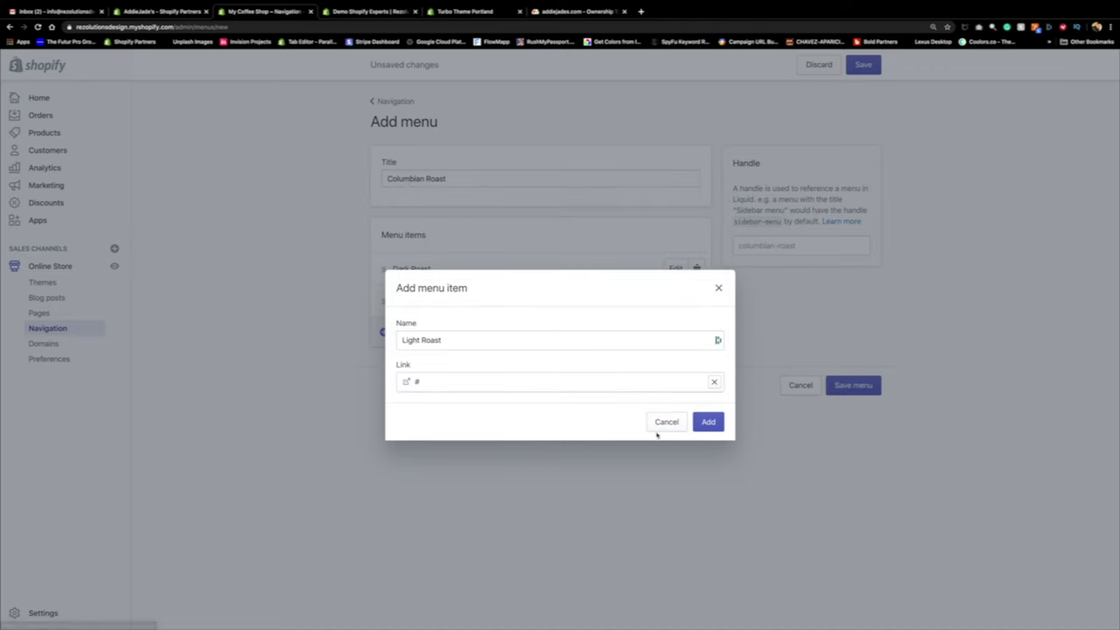
pyautogui.click(708, 422)
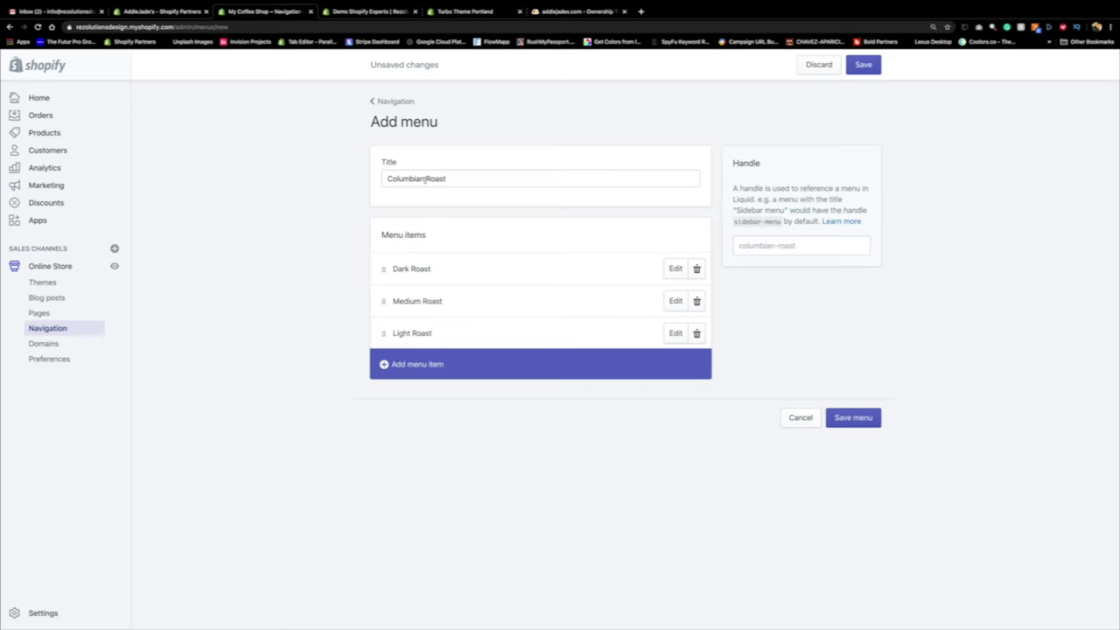
# Step: Change the new menu's title to "Columbian Coffee", save the menu and return to the navigation overview
pyautogui.moveTo(425, 178); pyautogui.dragTo(468, 179)
pyautogui.write('Coffee')
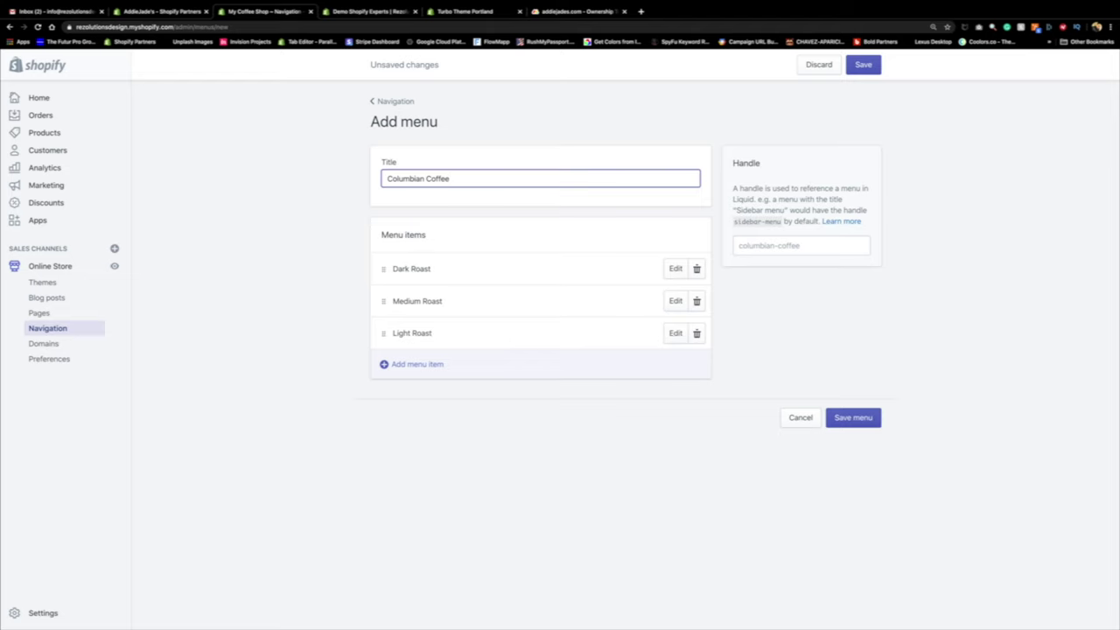
pyautogui.click(855, 418)
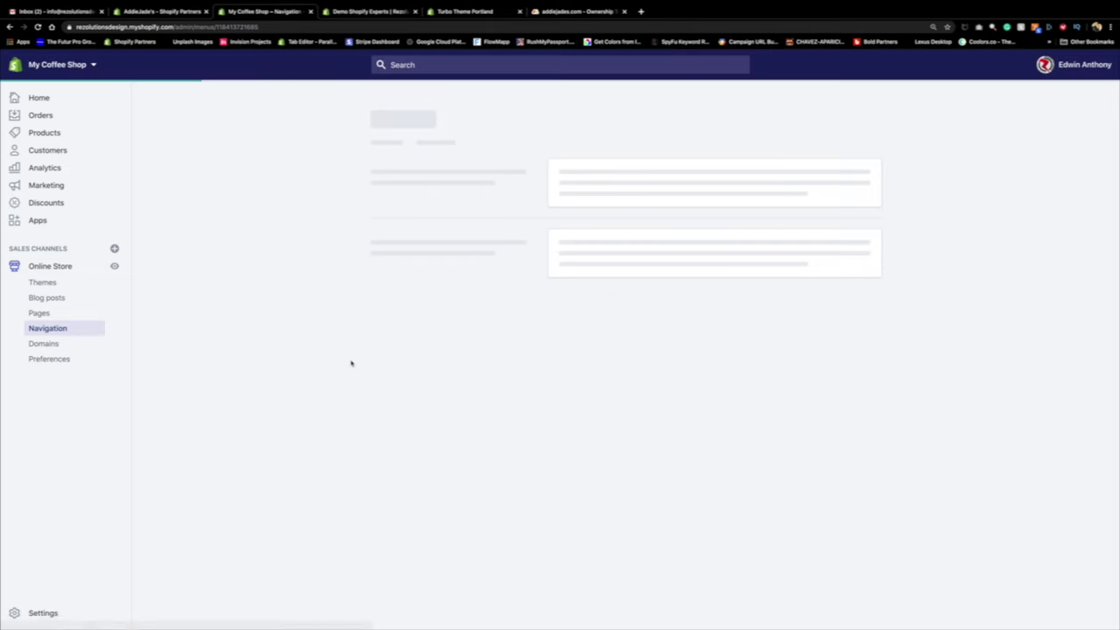
pyautogui.click(395, 102)
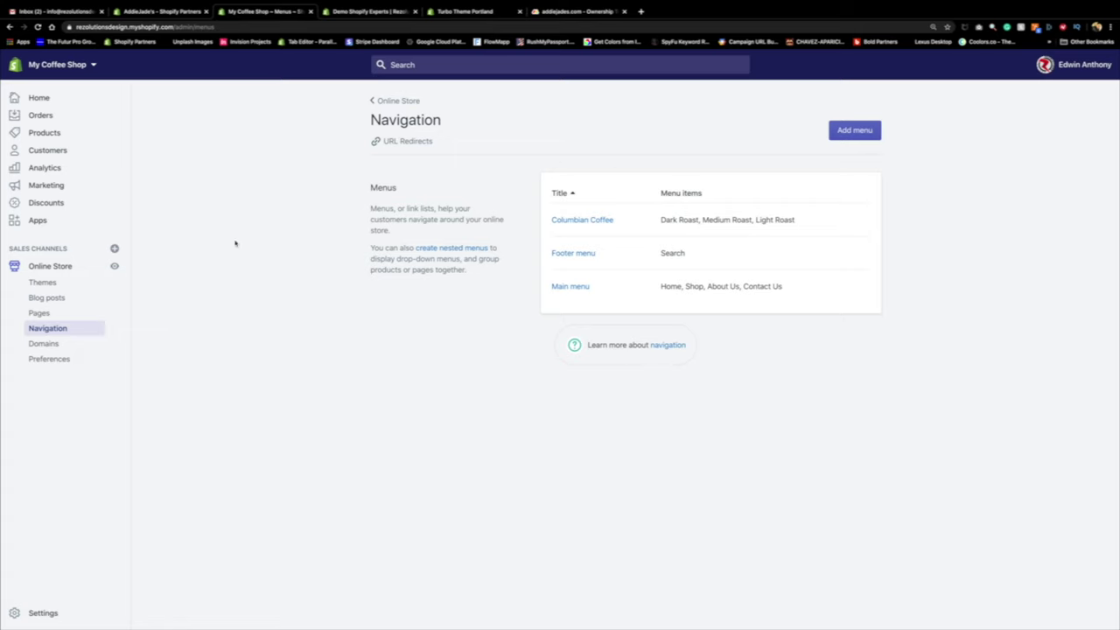
# Step: Close the Demo Shopify Experts tab and open the live Turbo 4.1.2 theme's general theme settings in a new browser tab
pyautogui.click(414, 13)
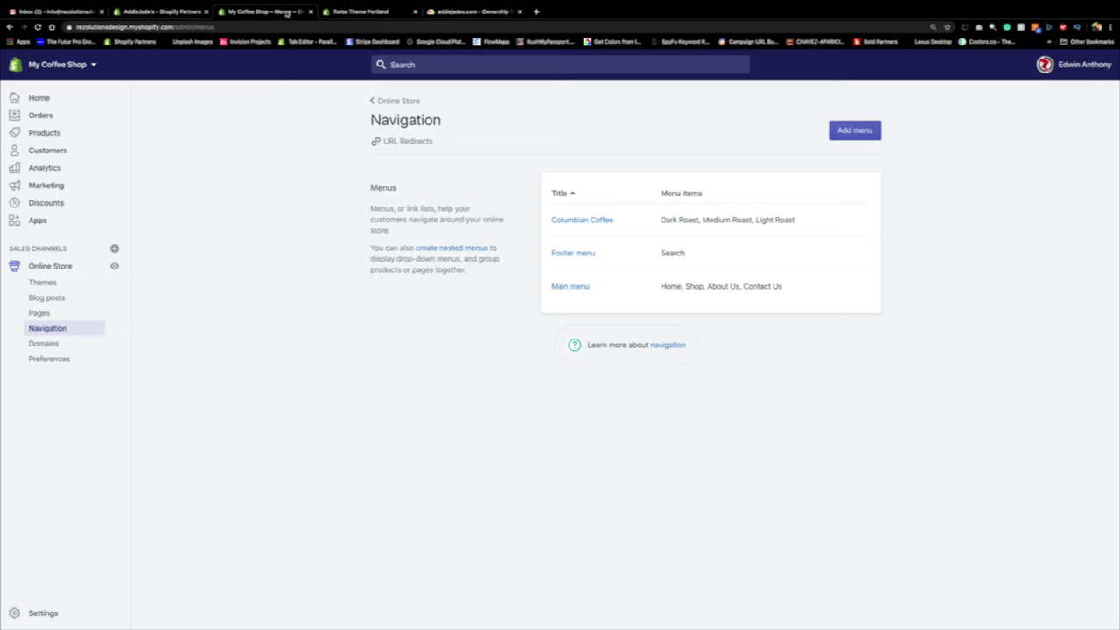
pyautogui.click(54, 268)
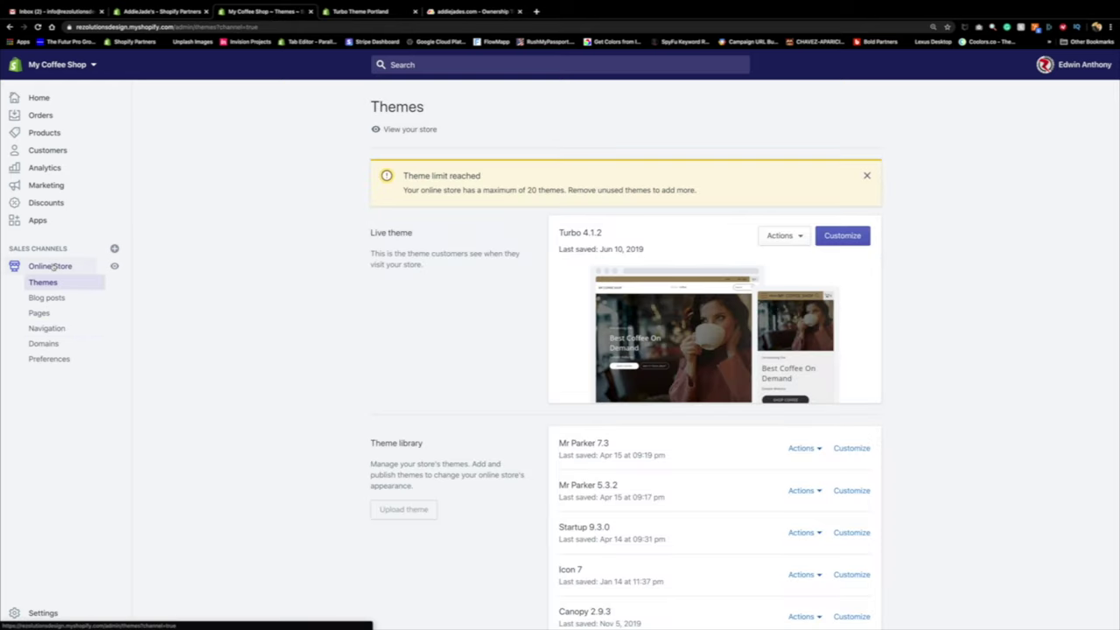
pyautogui.rightClick(830, 239)
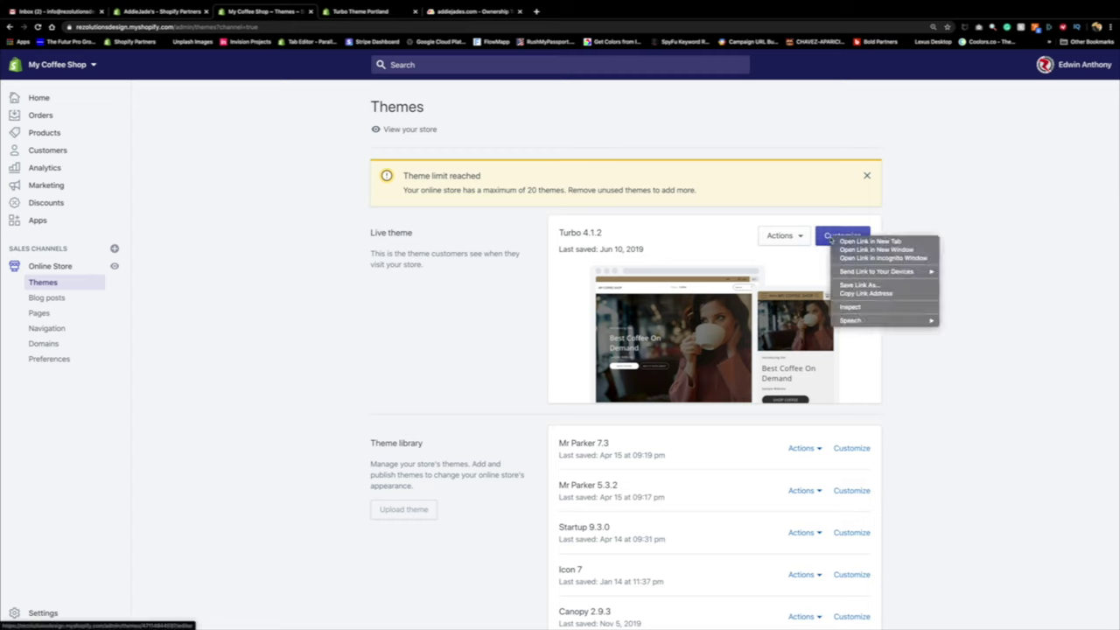
pyautogui.click(869, 241)
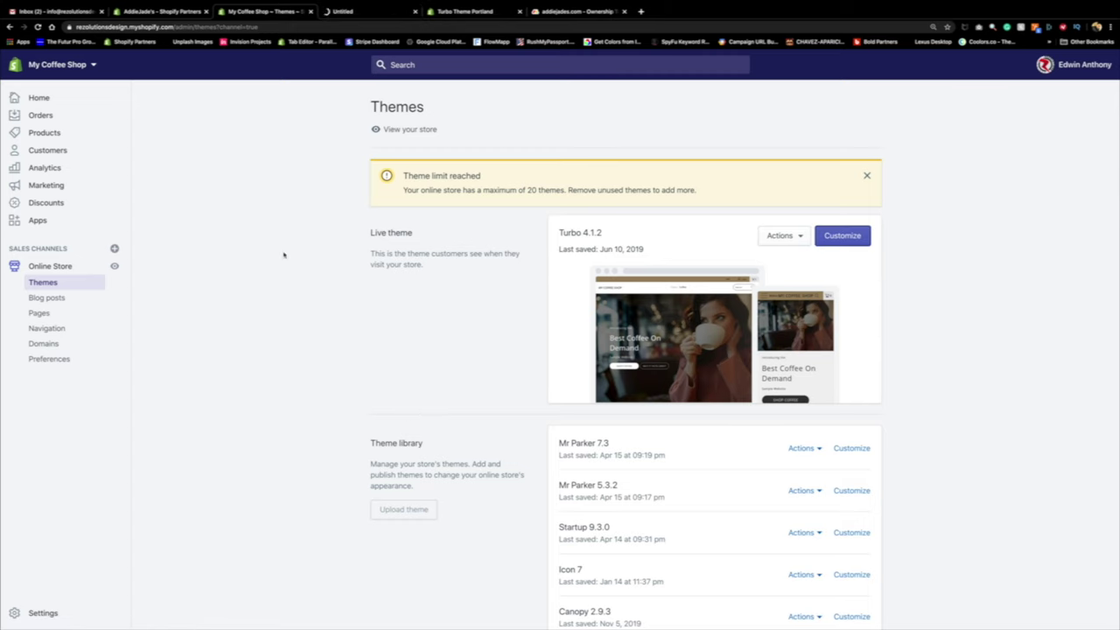
pyautogui.click(349, 11)
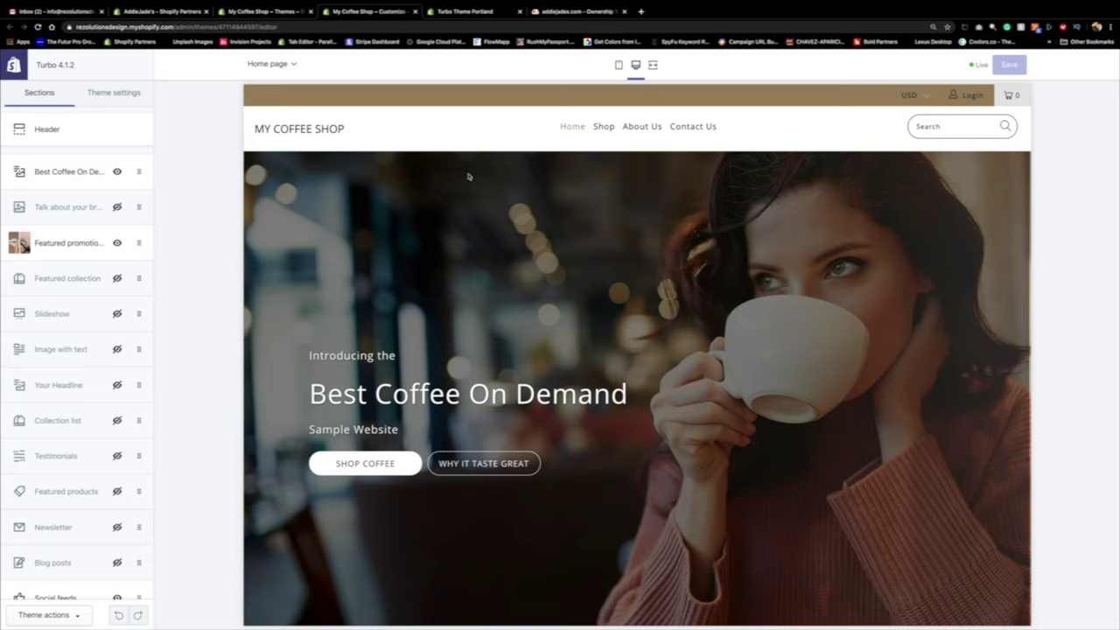
pyautogui.click(105, 93)
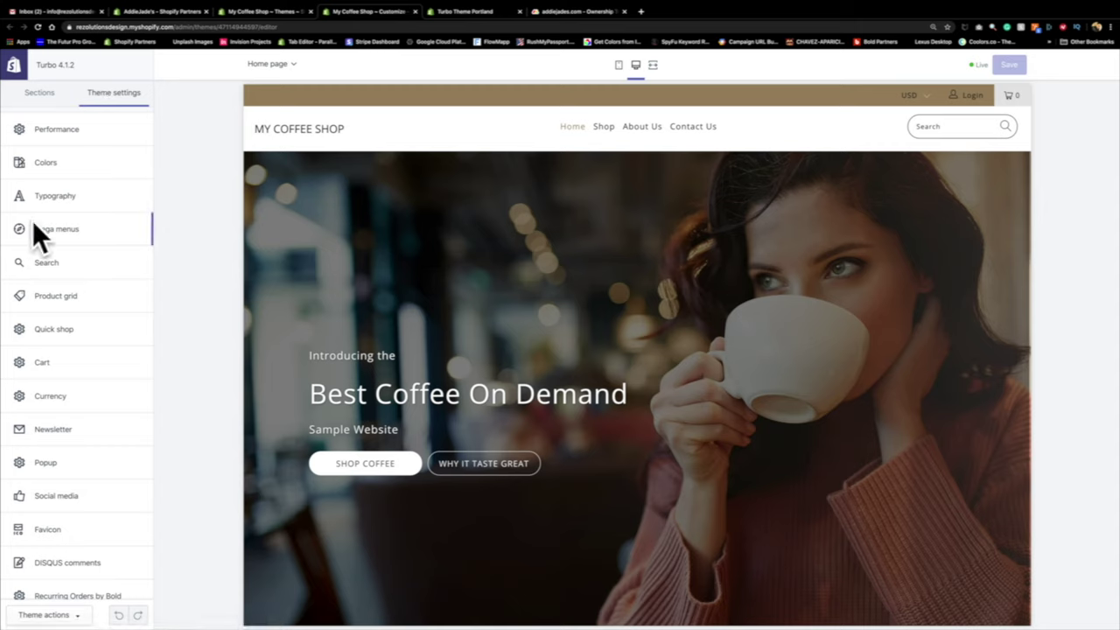
# Step: Enable mega menu 1 in the theme's mega menu settings, save, and open the Mega menu 1 section
pyautogui.click(63, 228)
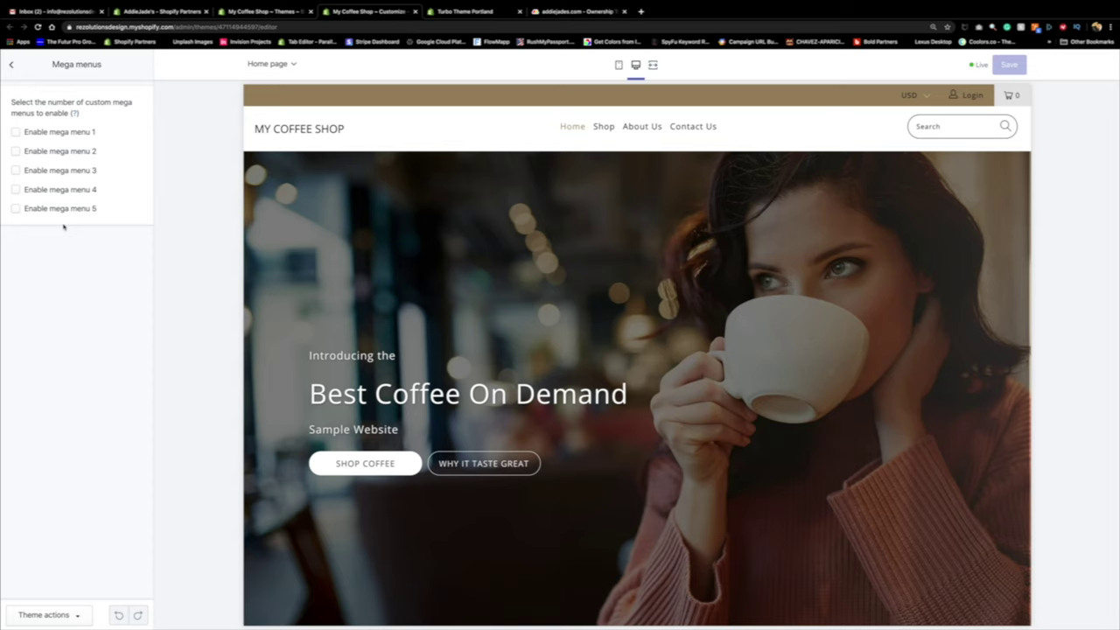
pyautogui.click(15, 133)
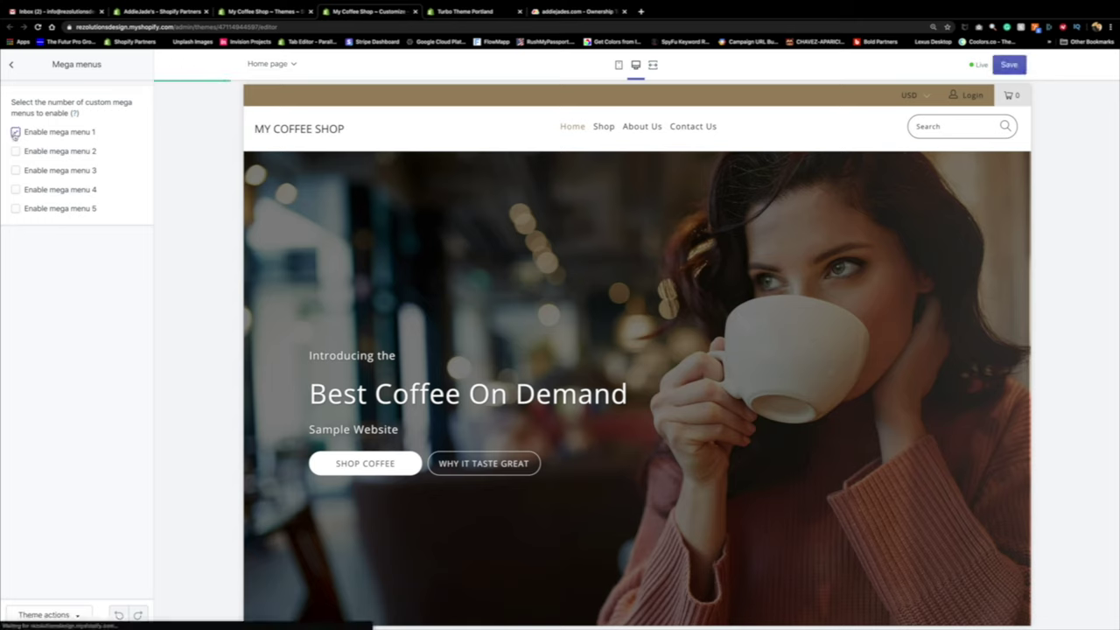
pyautogui.hotkey('ctrl', 's')
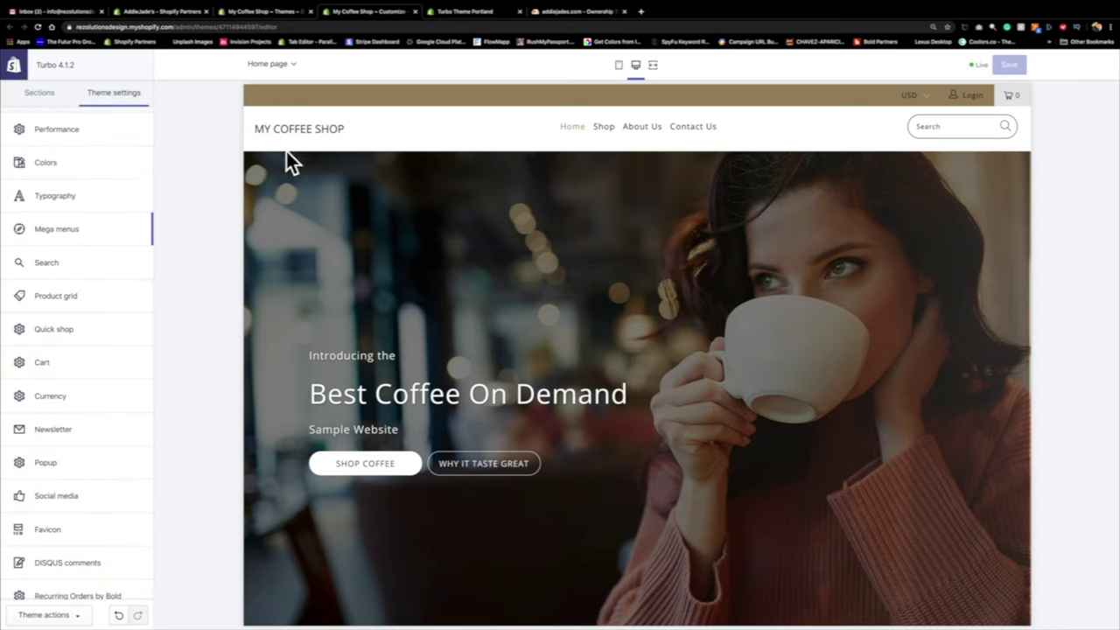
pyautogui.click(45, 101)
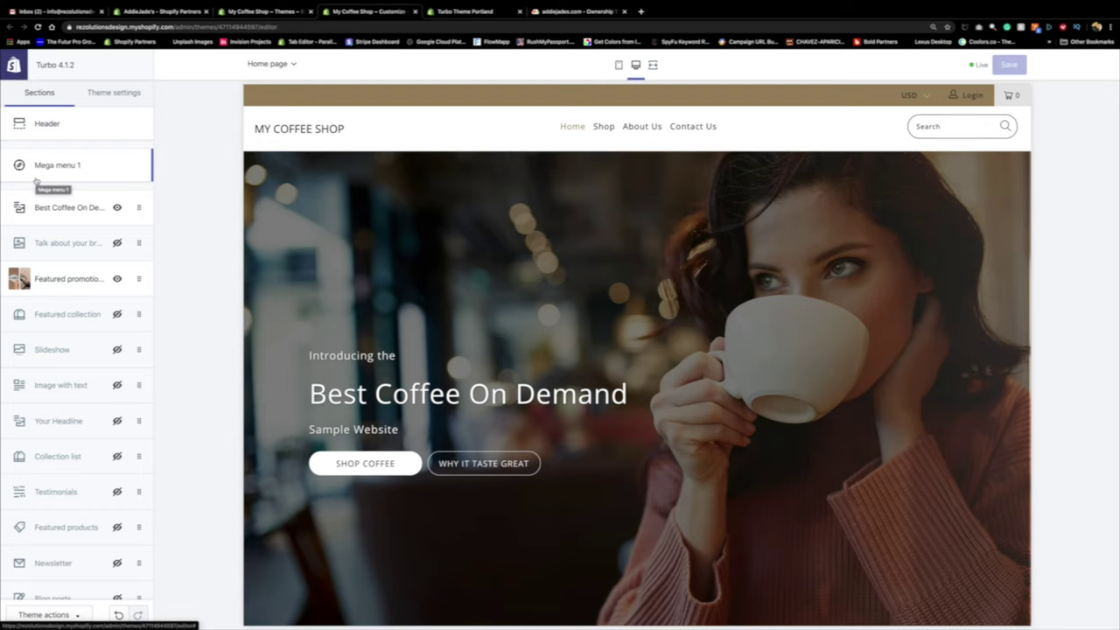
pyautogui.click(75, 167)
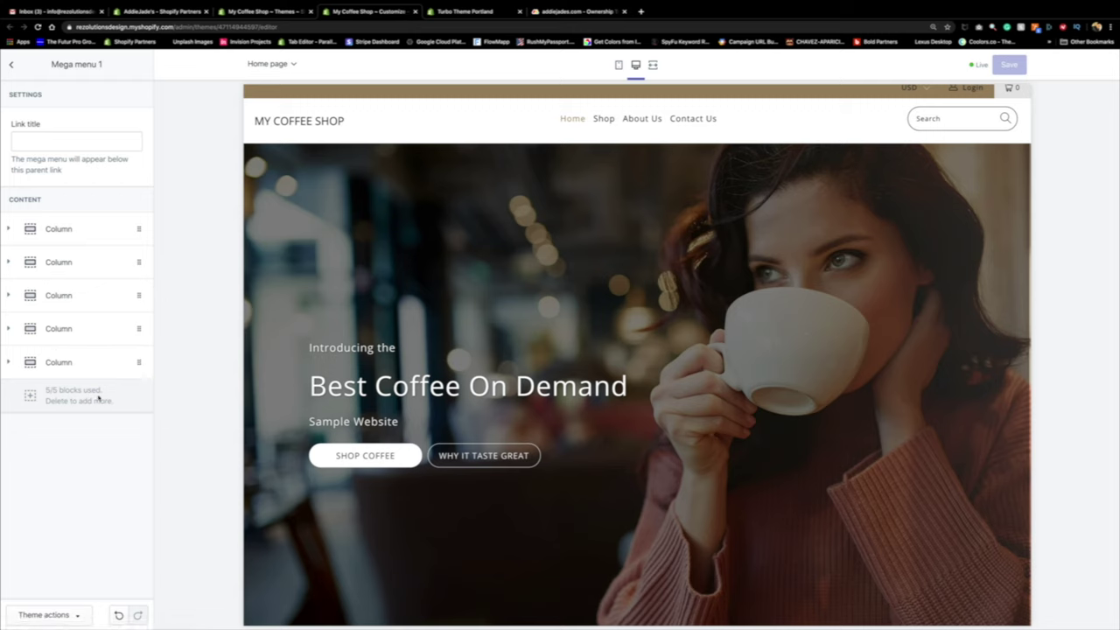
# Step: Examine the Shop mega menu on the Turbo Theme Portland demo site, and return to the theme editor
pyautogui.click(442, 11)
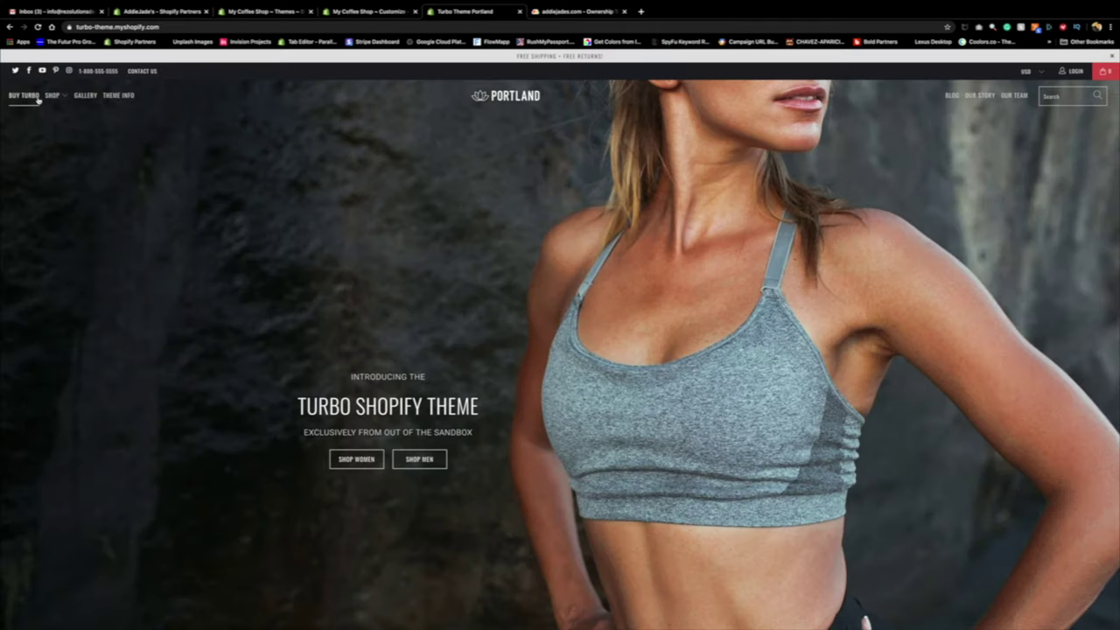
pyautogui.moveTo(52, 96)
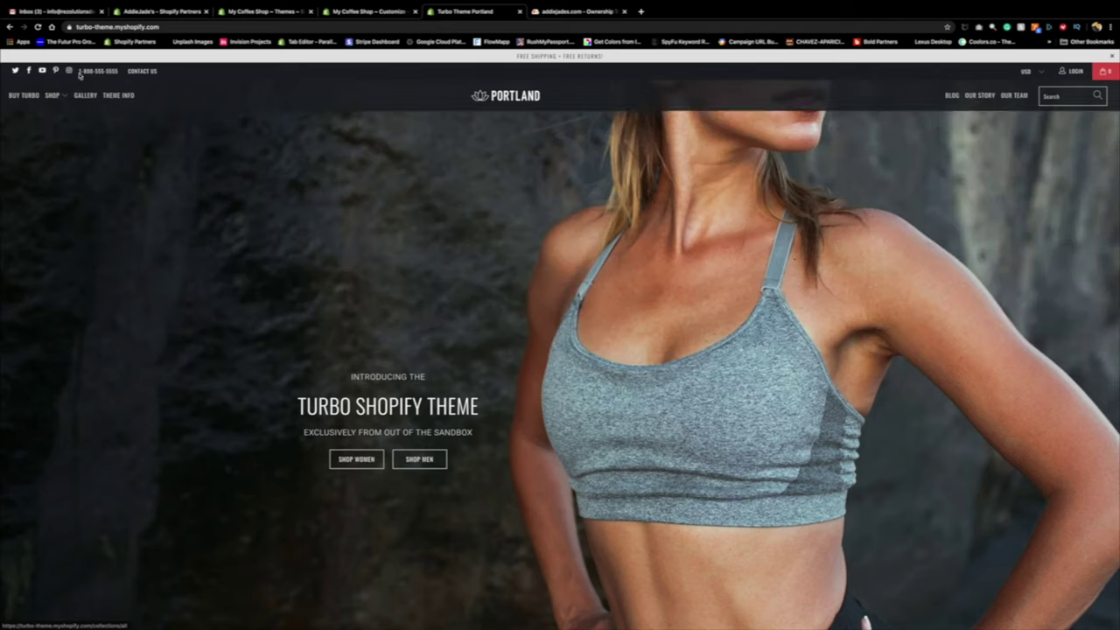
pyautogui.click(369, 13)
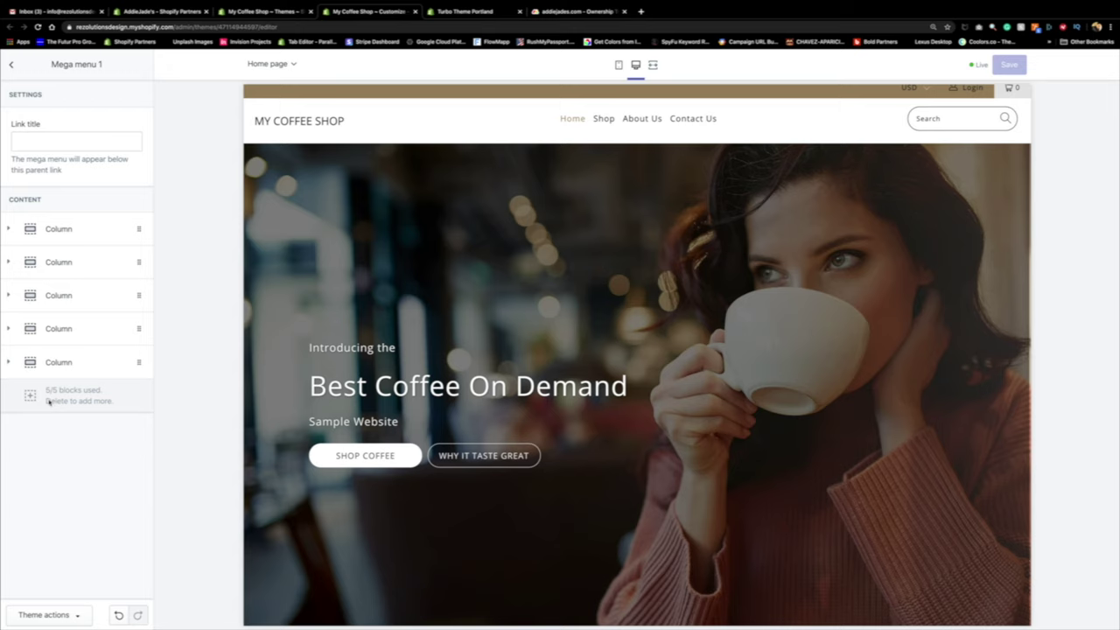
# Step: Clear the placeholder text from the text area of Mega menu 1's first column
pyautogui.click(77, 229)
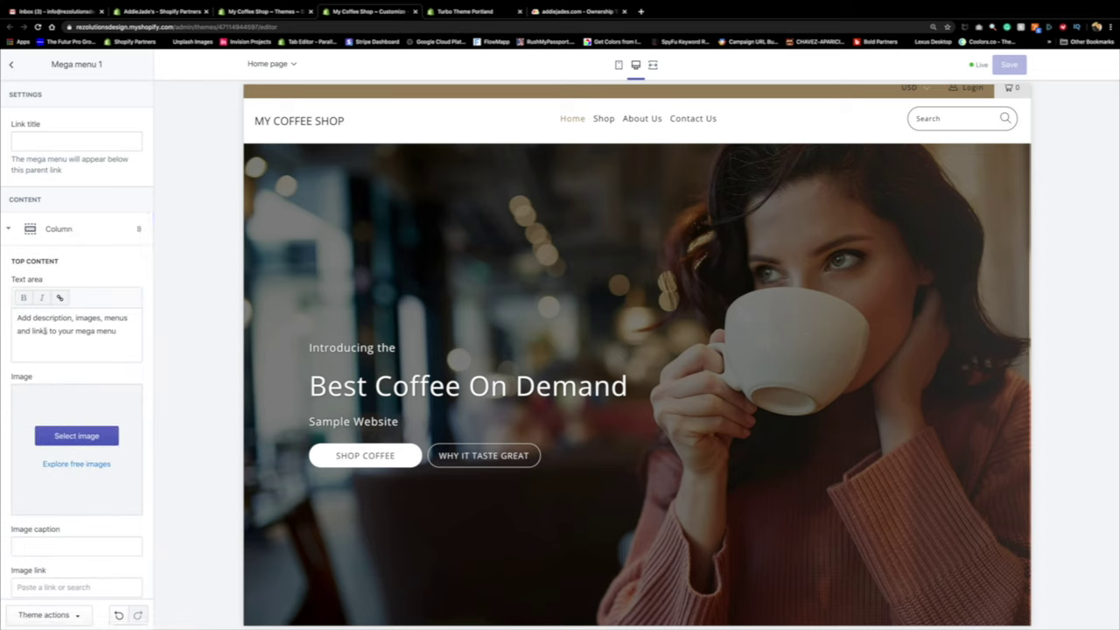
pyautogui.scroll(-2, 46, 335)
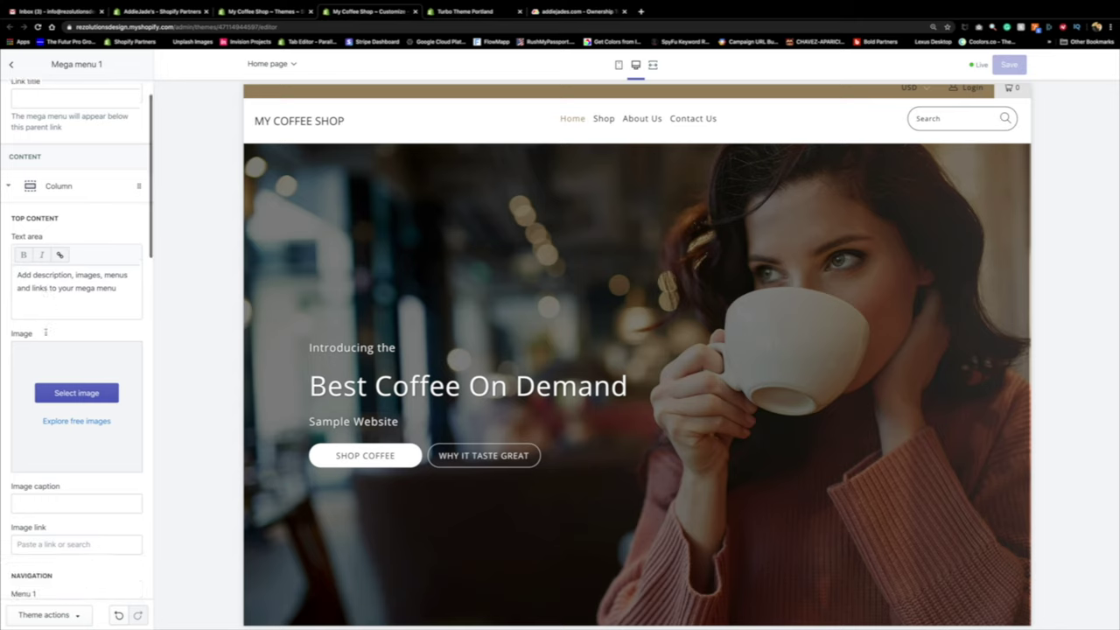
pyautogui.tripleClick(50, 287)
pyautogui.press('BackSpace')
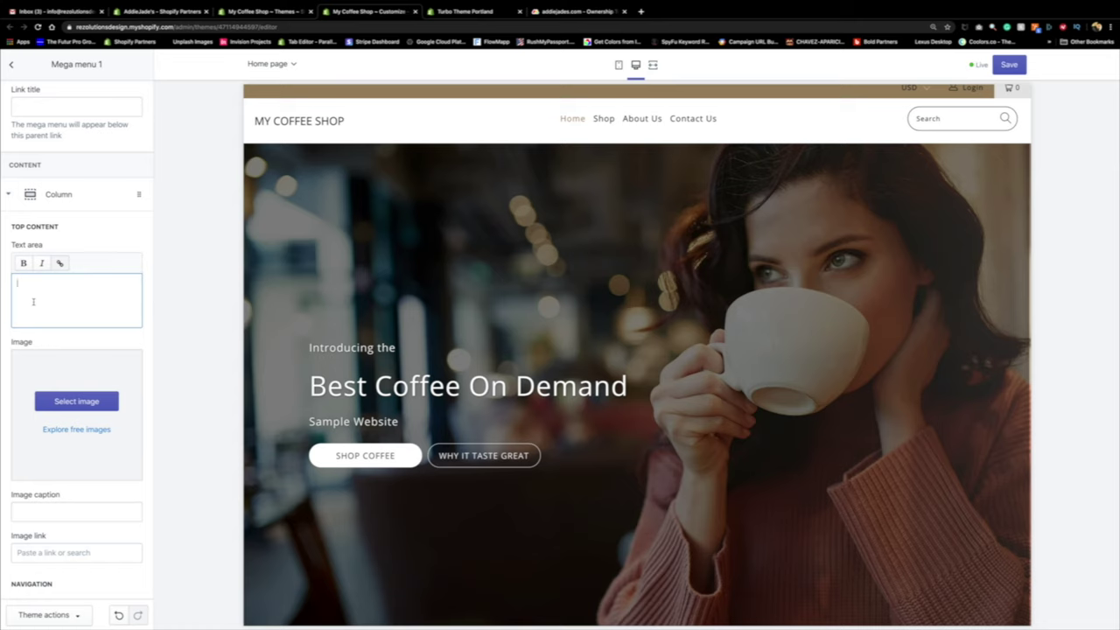
# Step: Compare the column's image and navigation options with the Shop menu on the Portland demo, and return to the theme editor
pyautogui.scroll(-1, 52, 328)
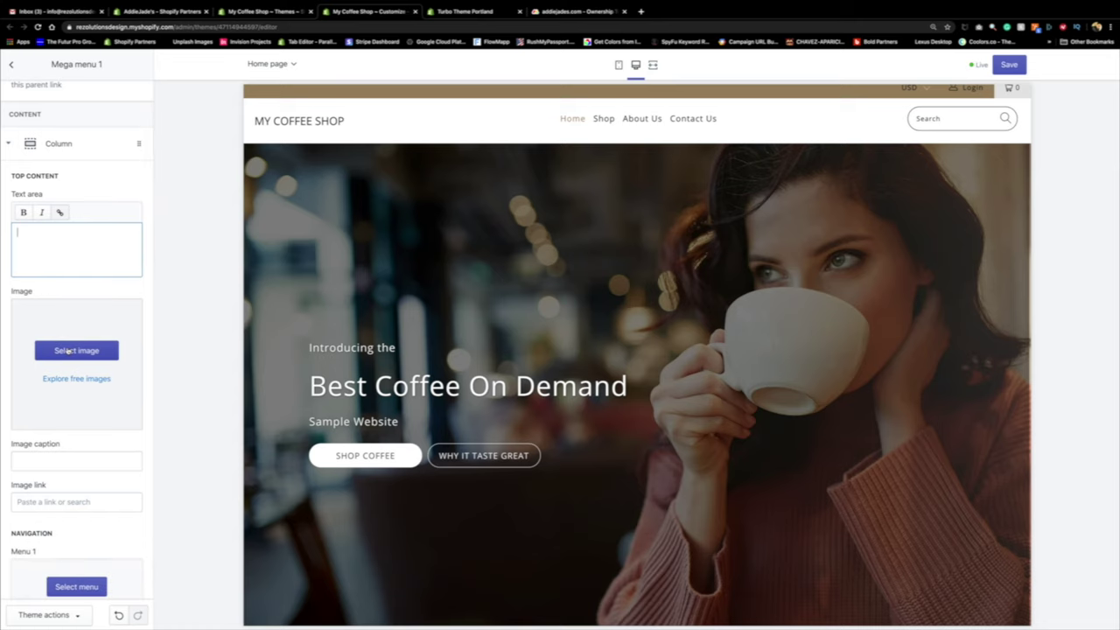
pyautogui.click(475, 12)
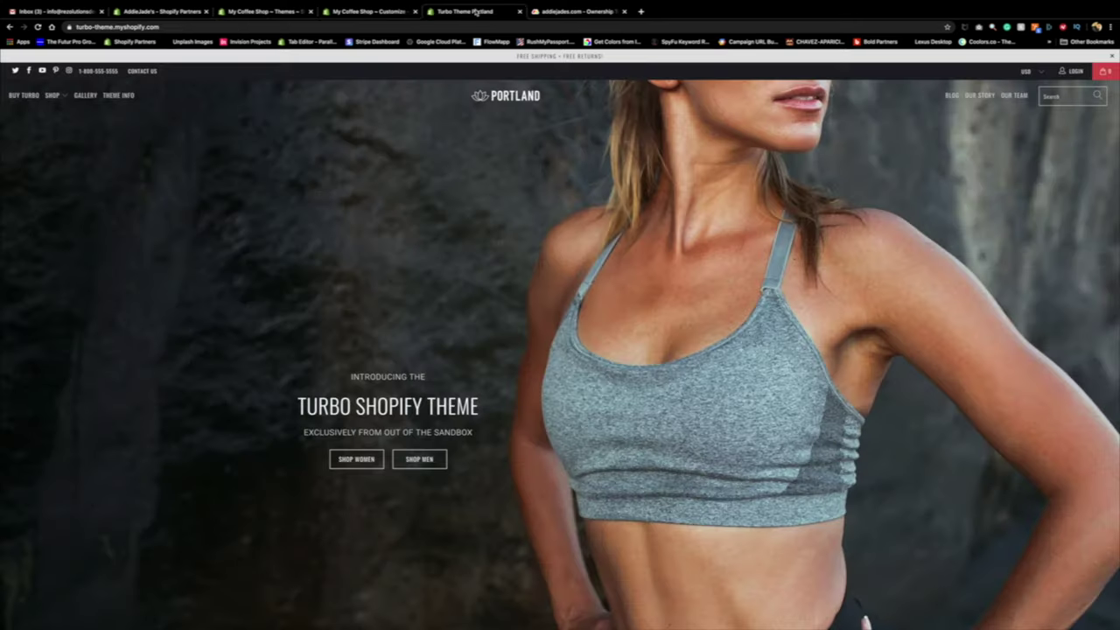
pyautogui.moveTo(52, 94)
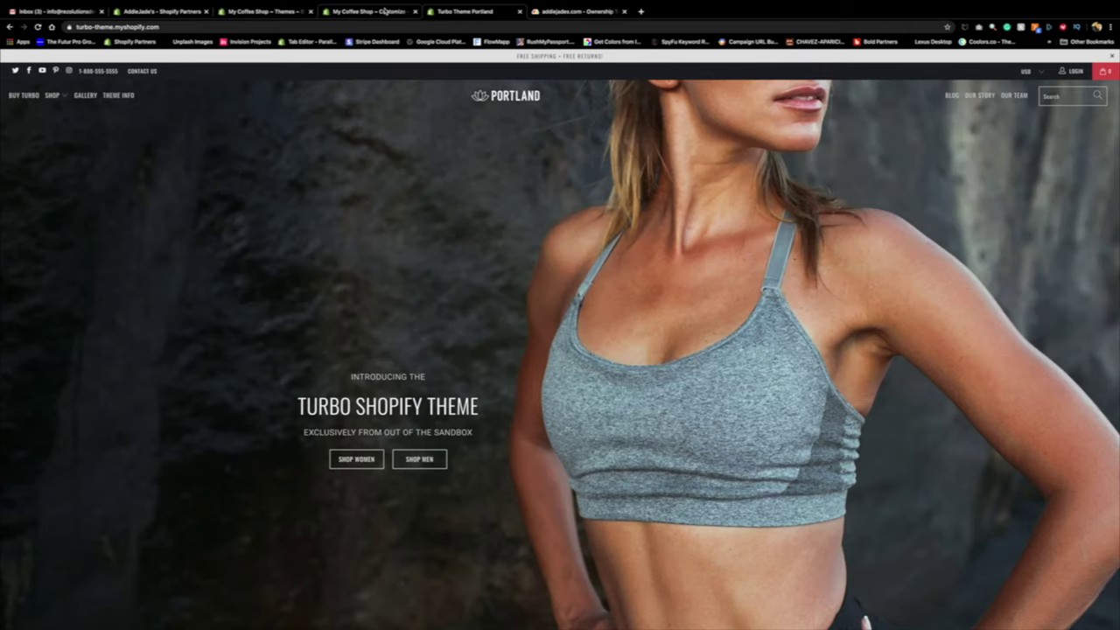
pyautogui.click(367, 11)
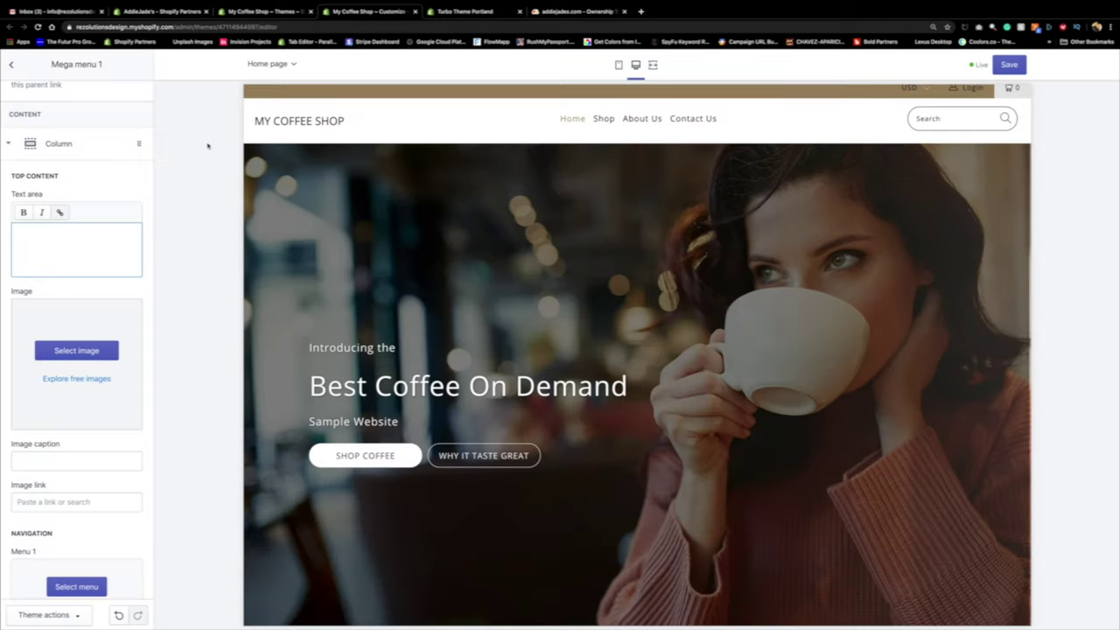
# Step: Assign the Columbian Coffee menu as Menu 1 of the first column and save the theme
pyautogui.scroll(-3, 43, 382)
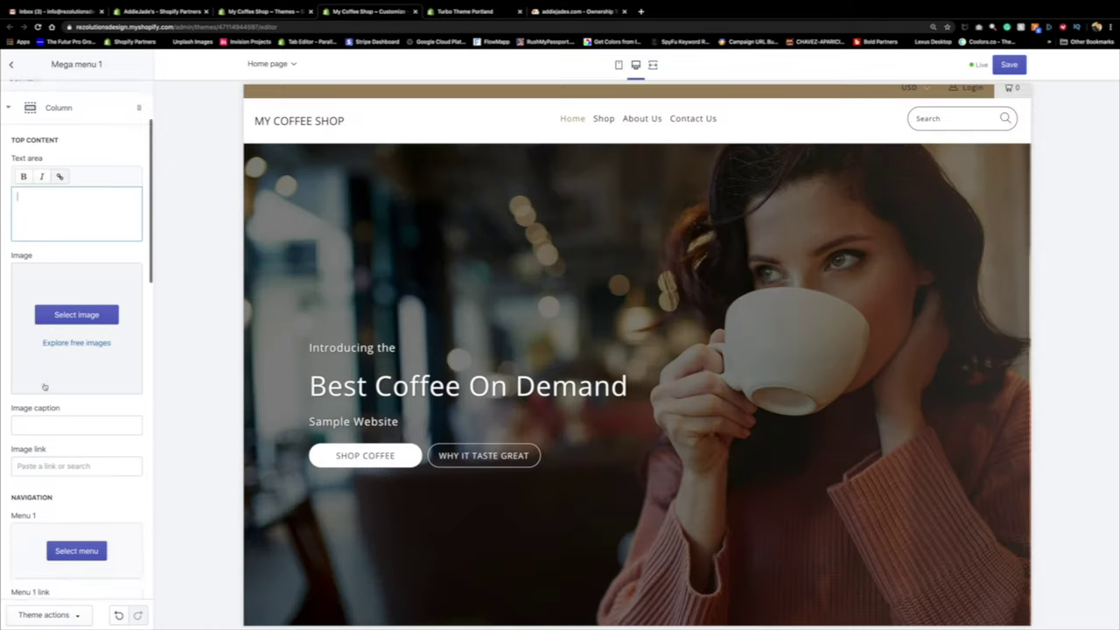
pyautogui.scroll(-3, 43, 386)
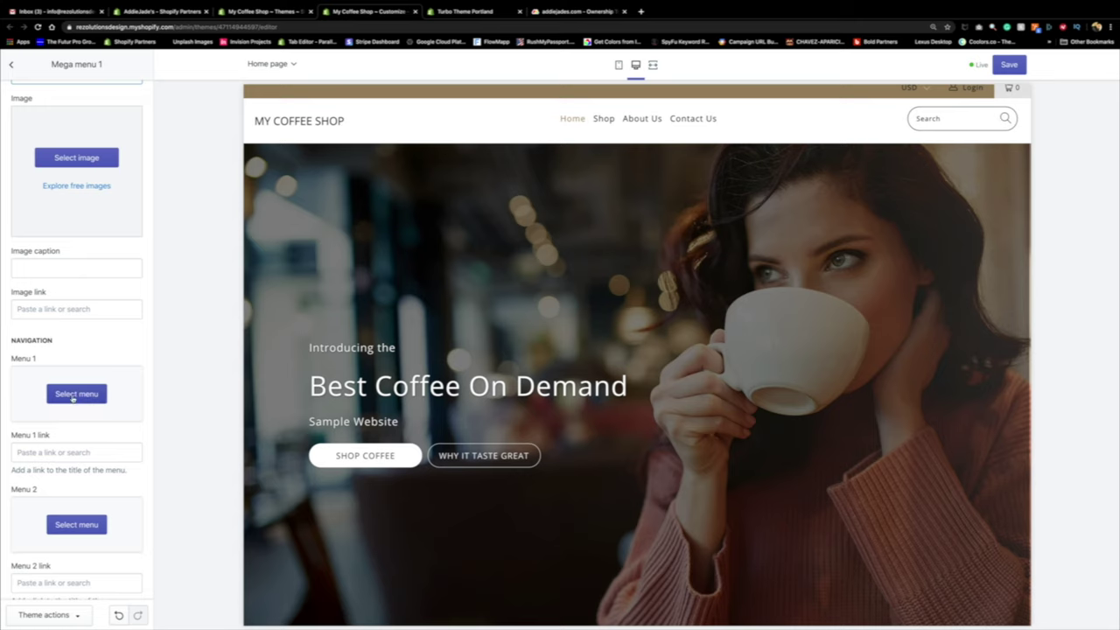
pyautogui.click(72, 395)
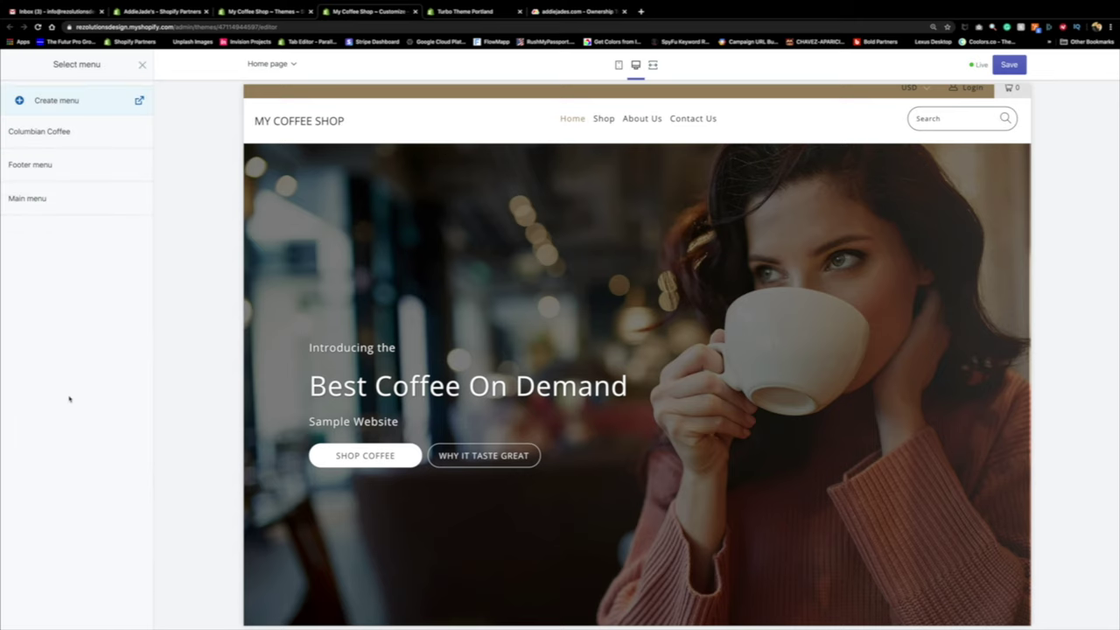
pyautogui.click(61, 140)
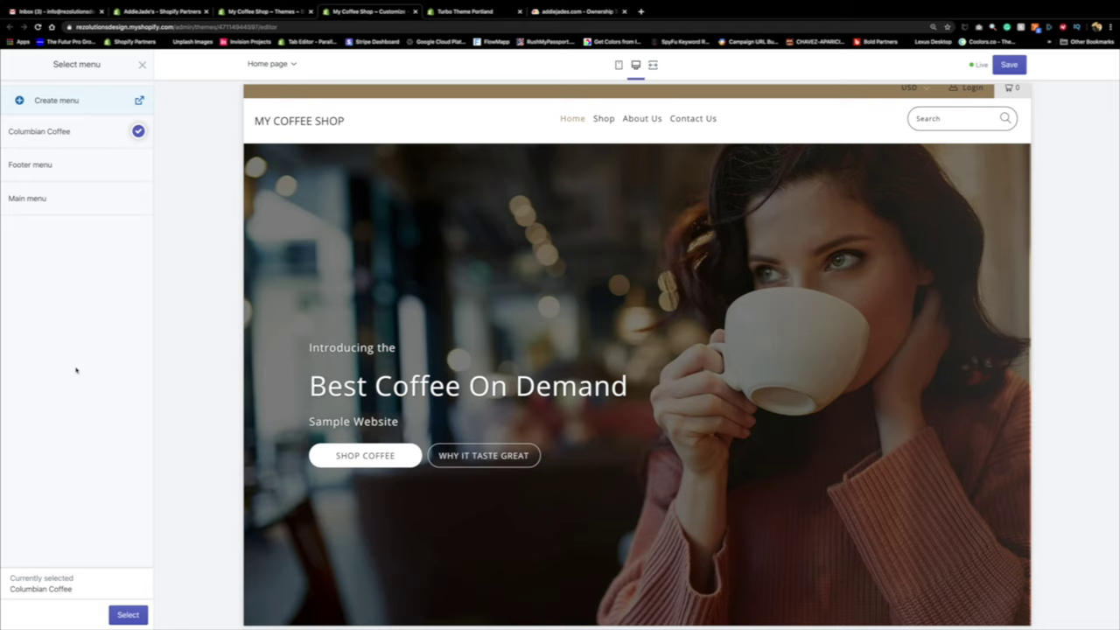
pyautogui.click(127, 614)
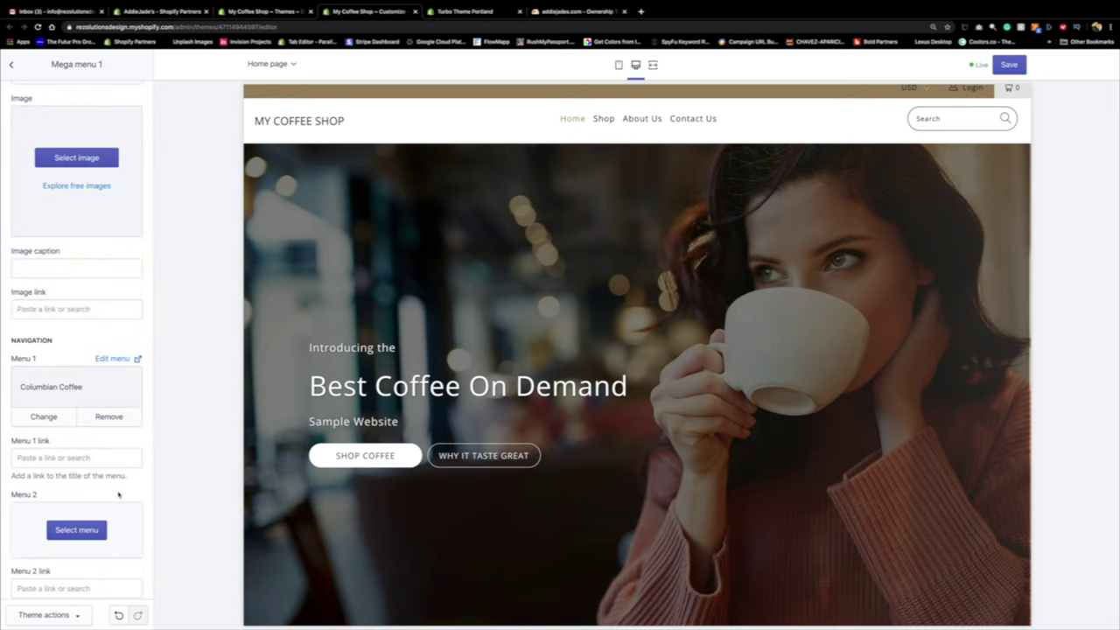
pyautogui.click(1009, 65)
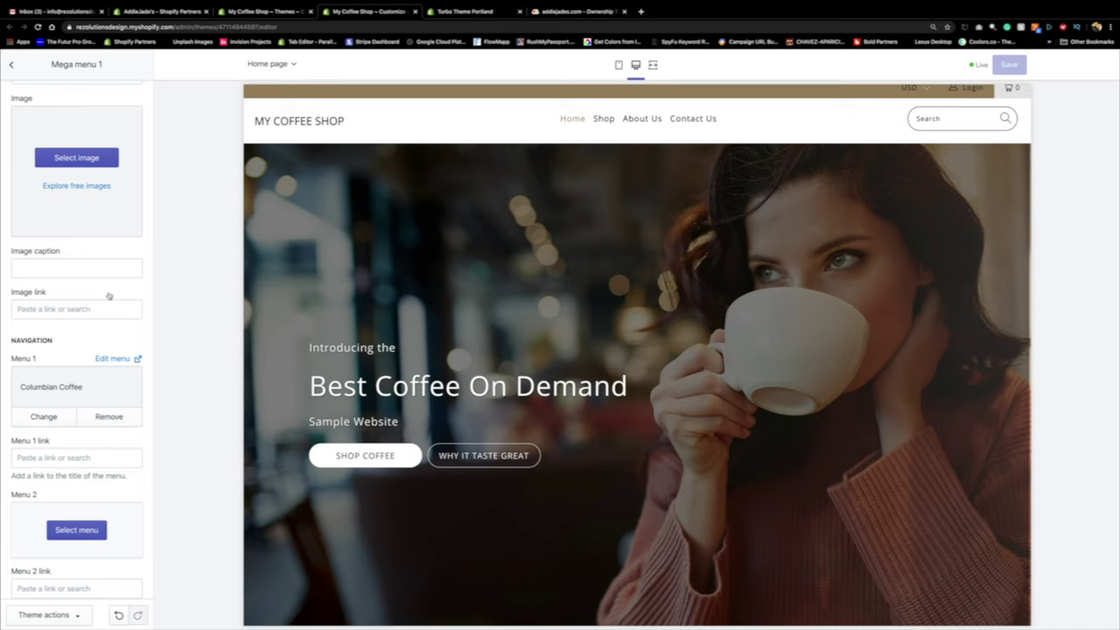
# Step: Set Mega menu 1's link title to "Shop", save, and display the Shop mega menu in the store preview
pyautogui.scroll(5, 109, 296)
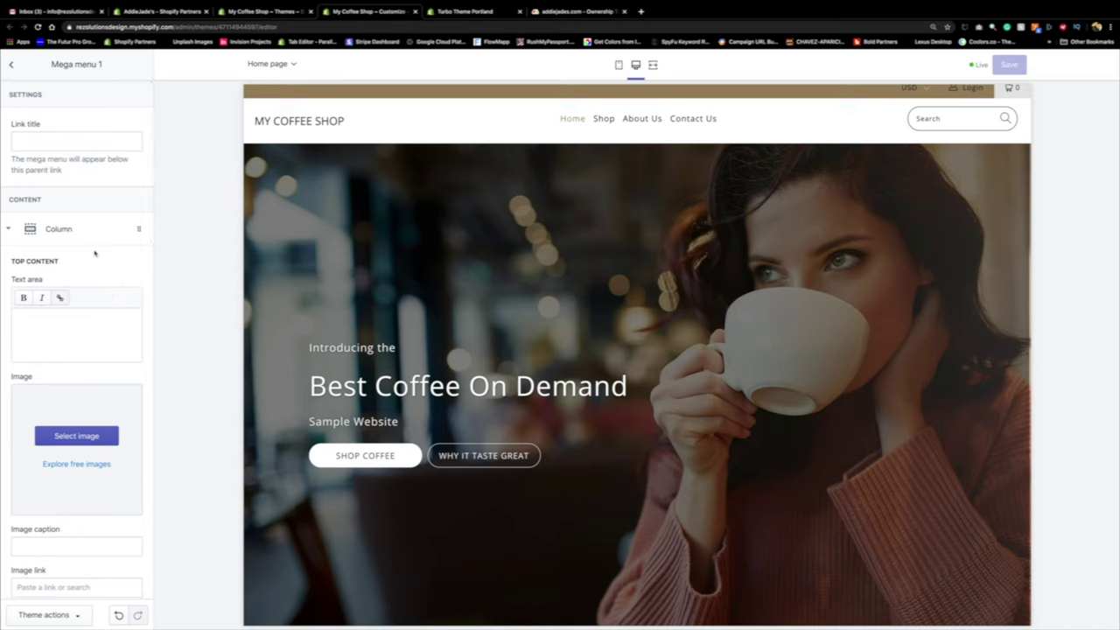
pyautogui.scroll(-8, 95, 262)
pyautogui.scroll(-4, 94, 267)
pyautogui.scroll(10, 101, 458)
pyautogui.scroll(-3, 101, 456)
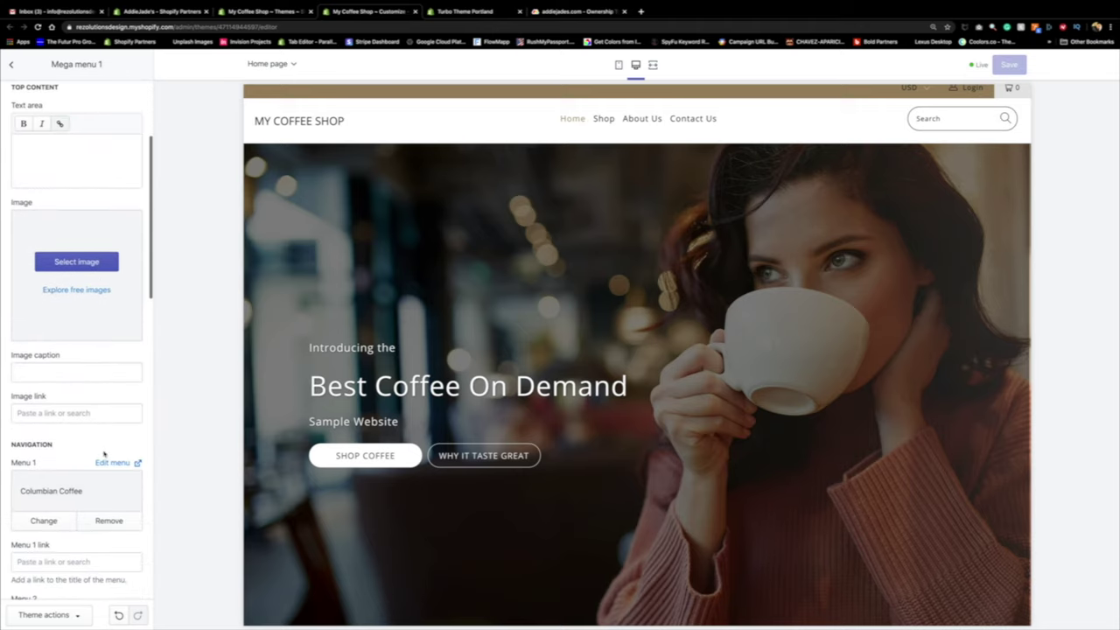
pyautogui.scroll(3, 51, 502)
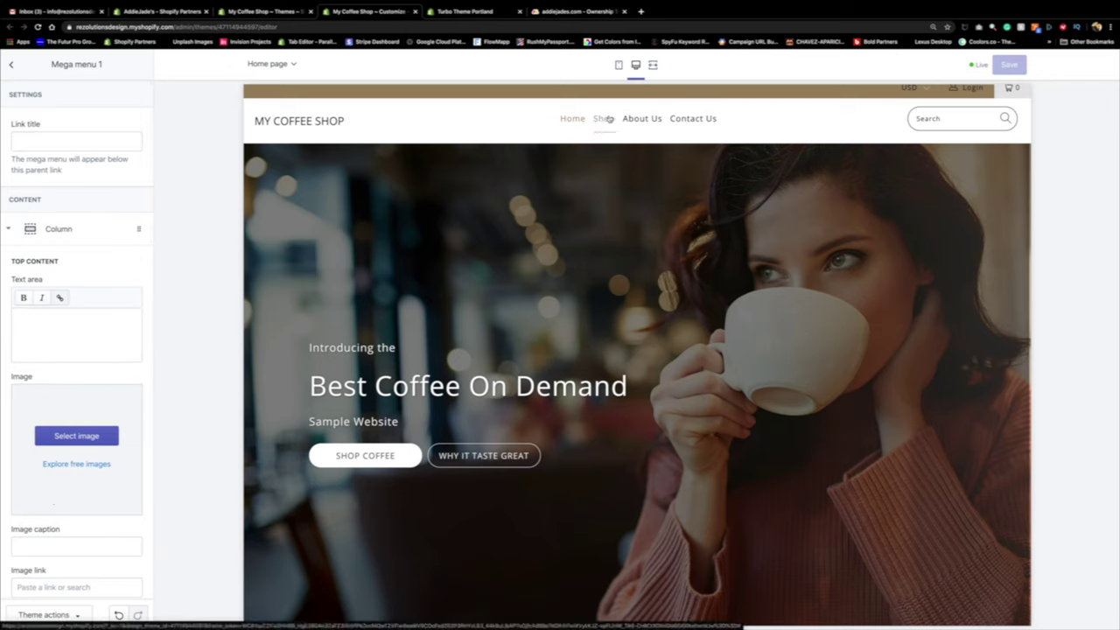
pyautogui.click(40, 144)
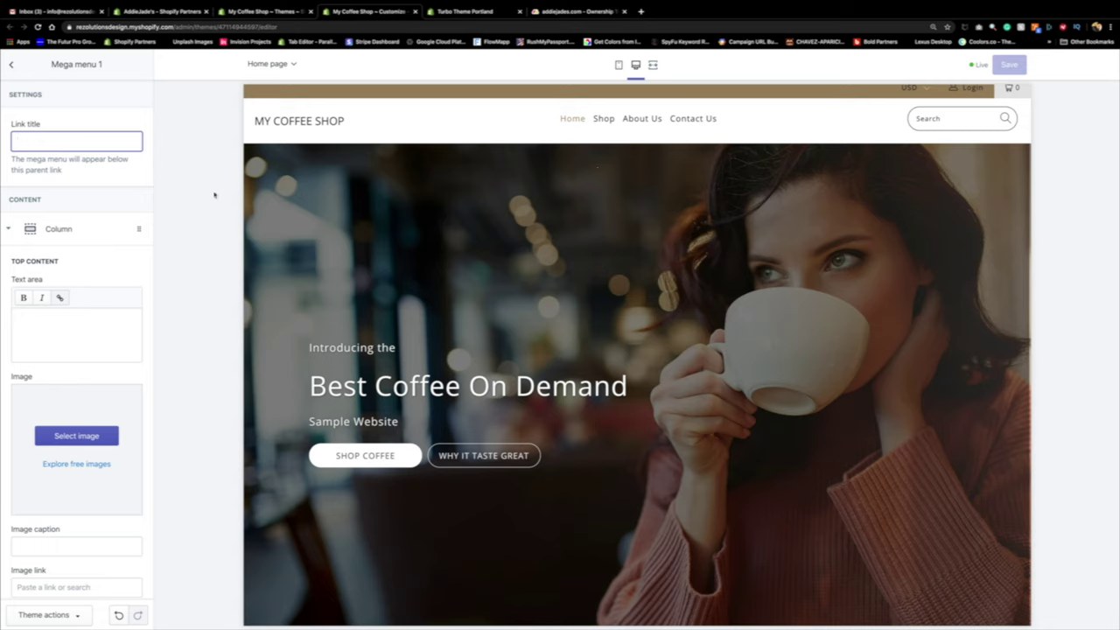
pyautogui.write('Shop')
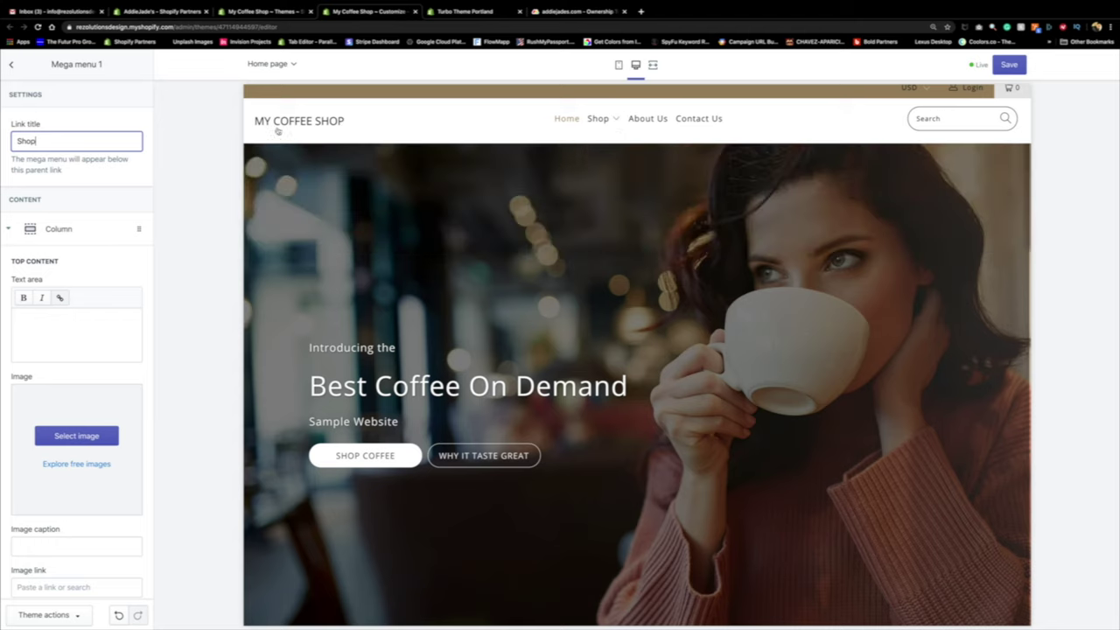
pyautogui.click(1008, 64)
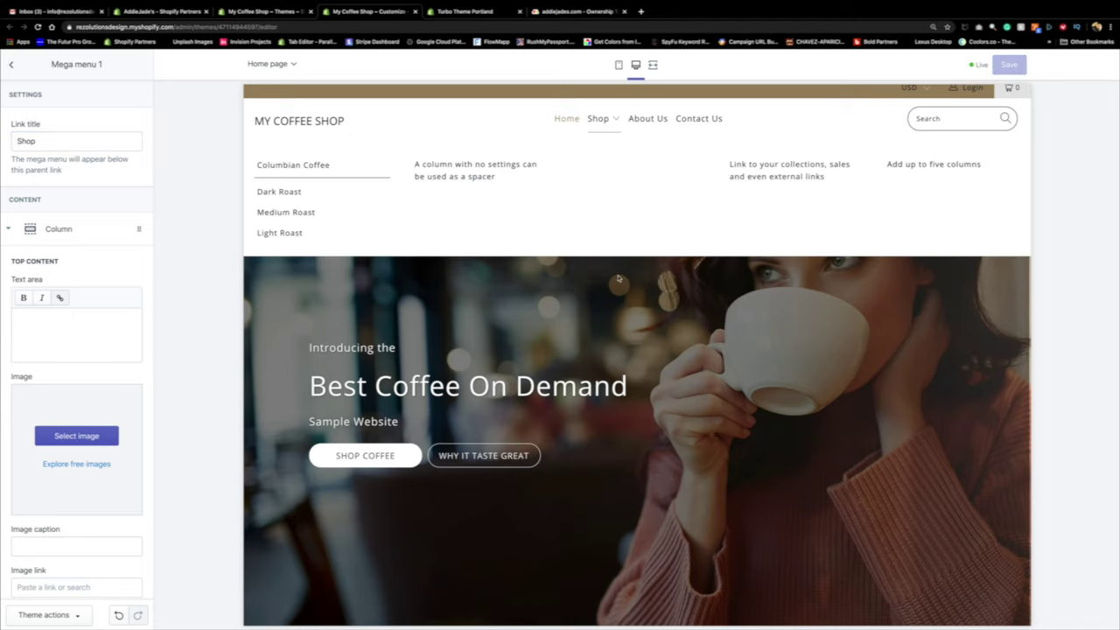
pyautogui.moveTo(600, 132)
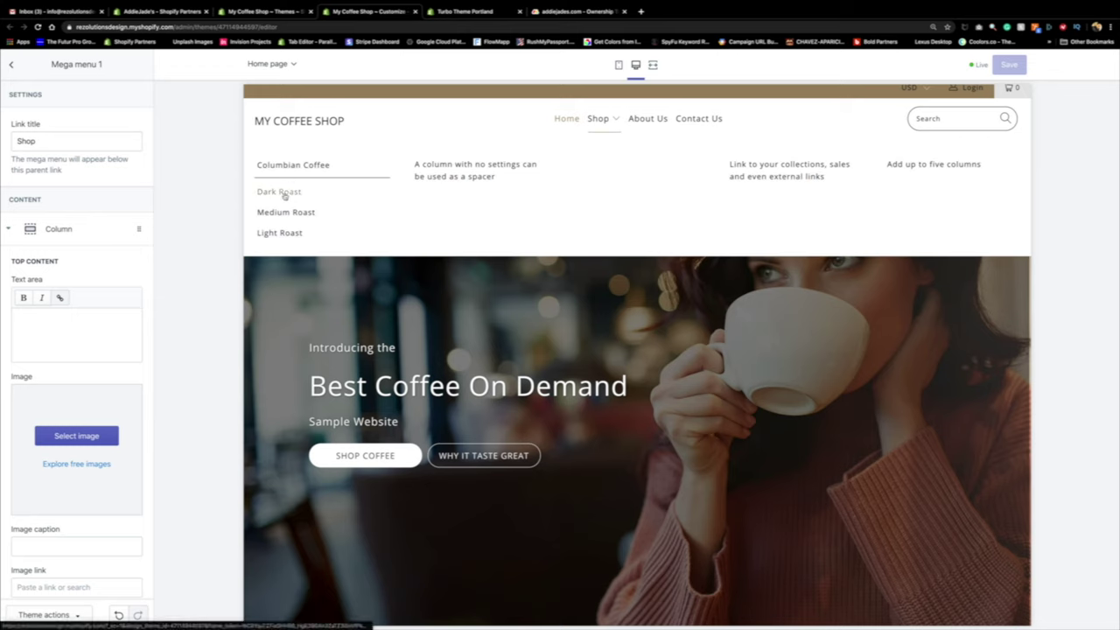
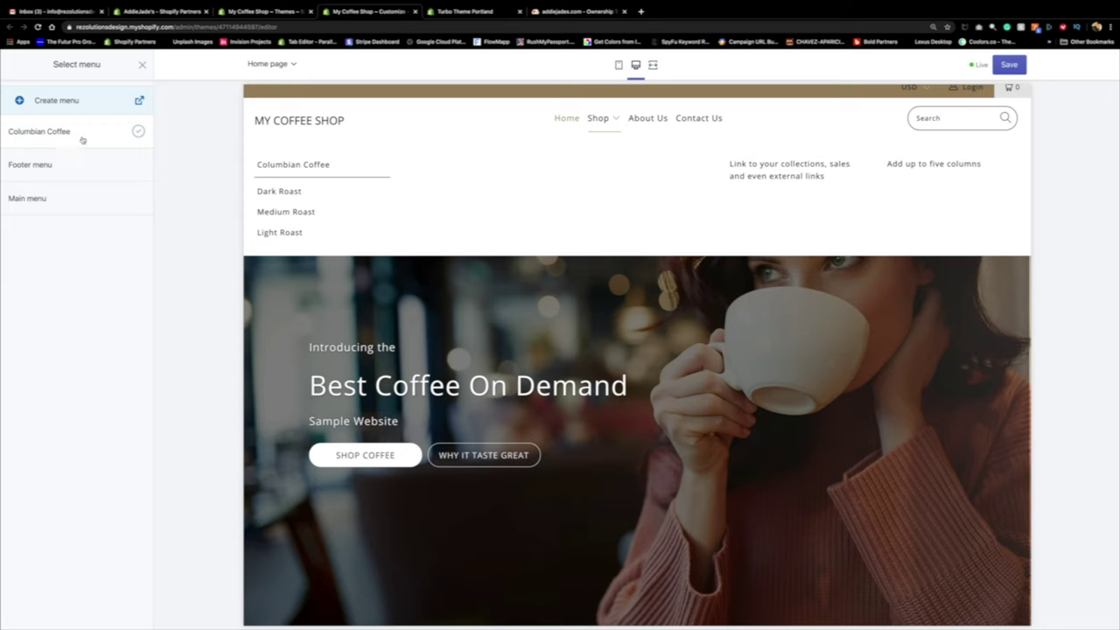
# Step: Assign the Columbian Coffee menu as Menu 1 of the second column and save the theme
pyautogui.click(83, 140)
pyautogui.click(127, 613)
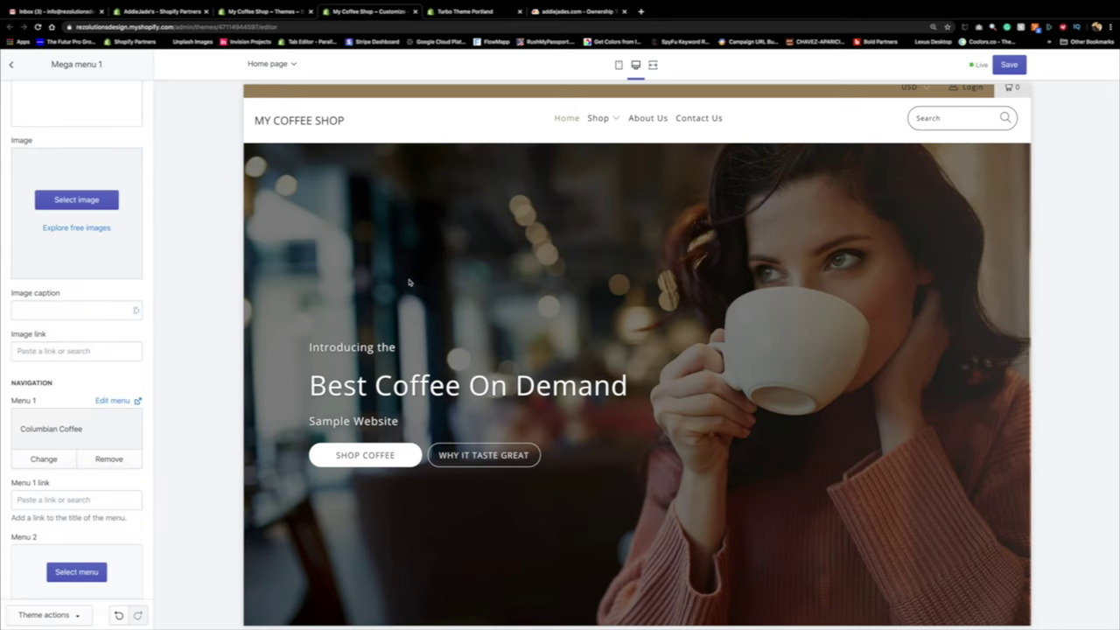
pyautogui.moveTo(608, 122)
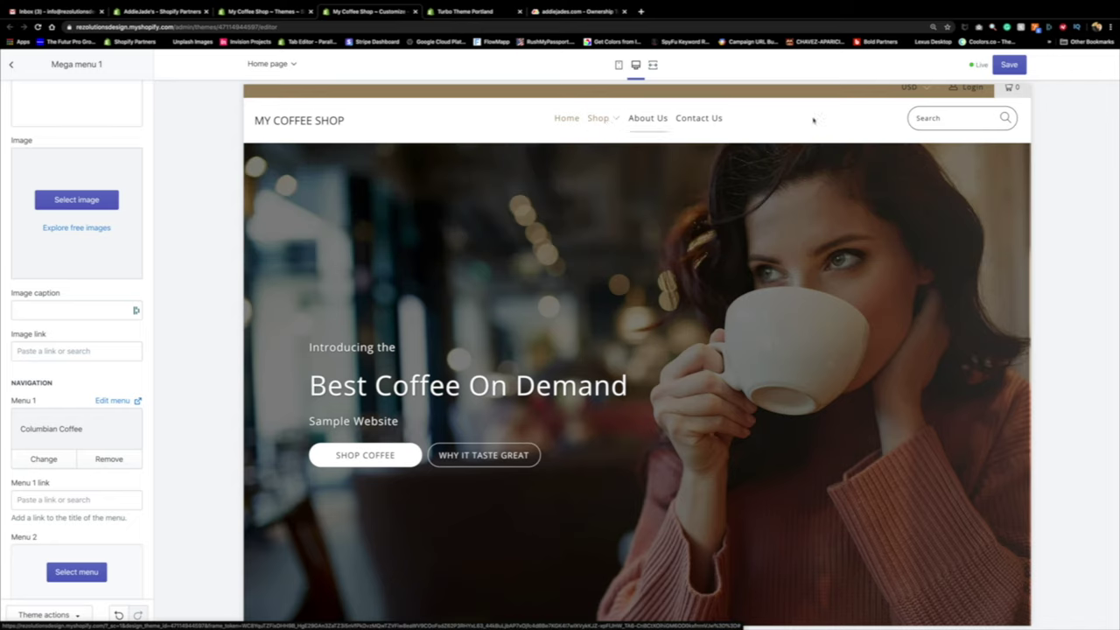
pyautogui.click(1013, 65)
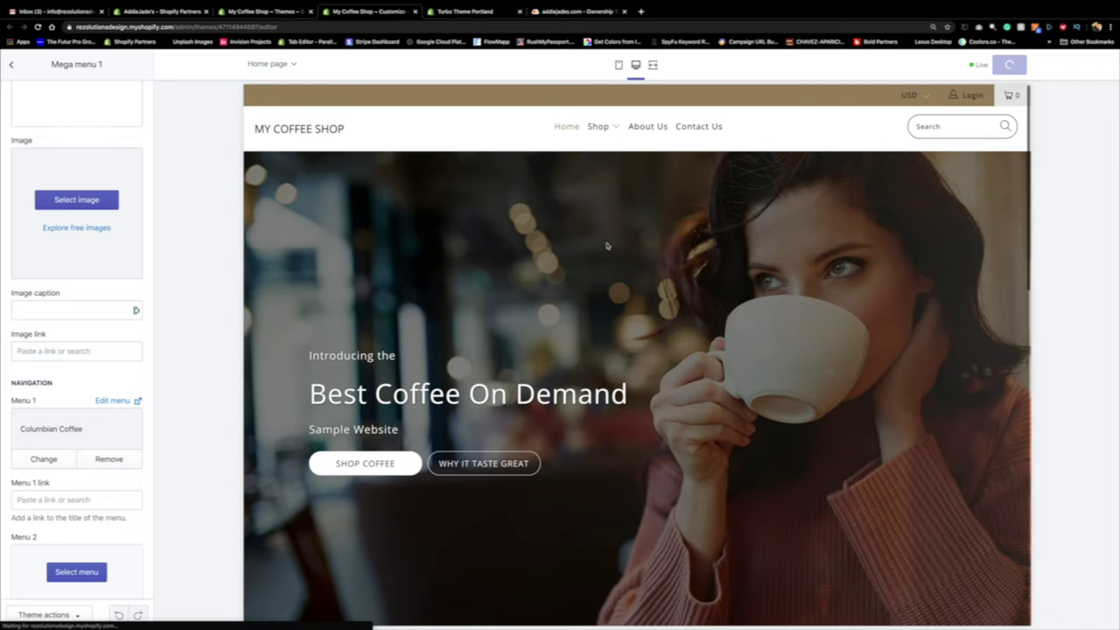
# Step: Review the store's menus in the navigation overview, leaving the American Coffee menu, and return to the theme editor
pyautogui.click(263, 11)
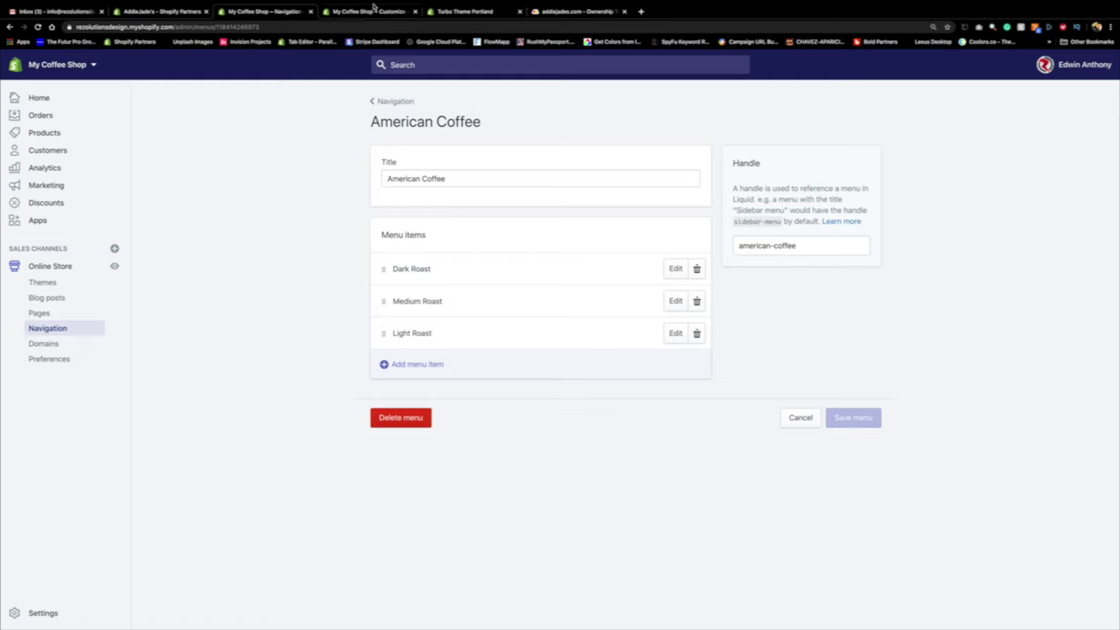
pyautogui.click(386, 100)
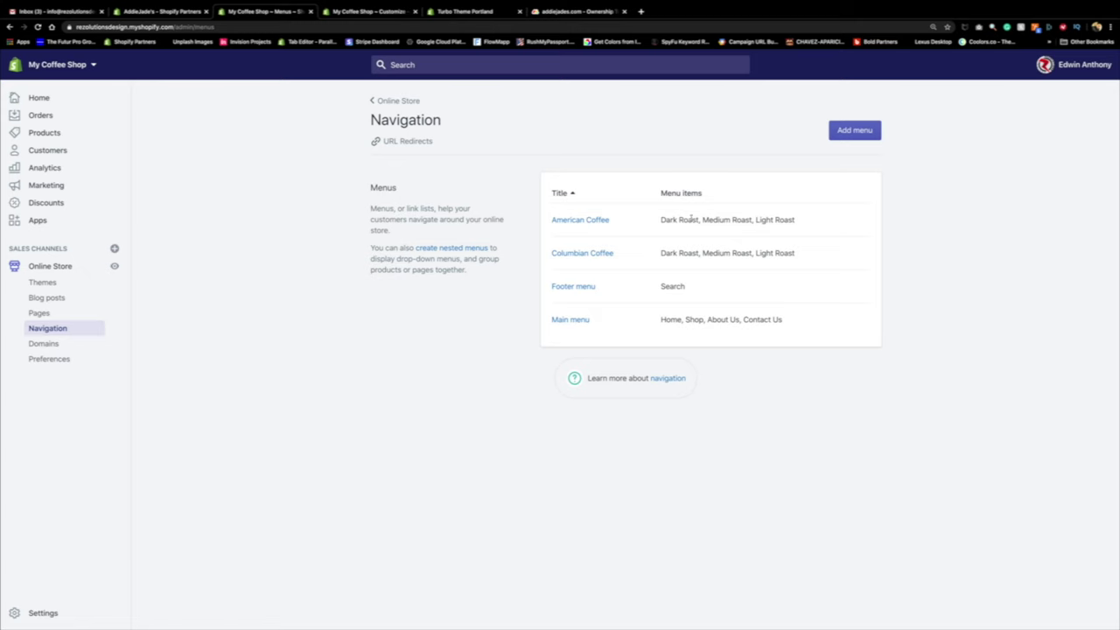
pyautogui.click(333, 12)
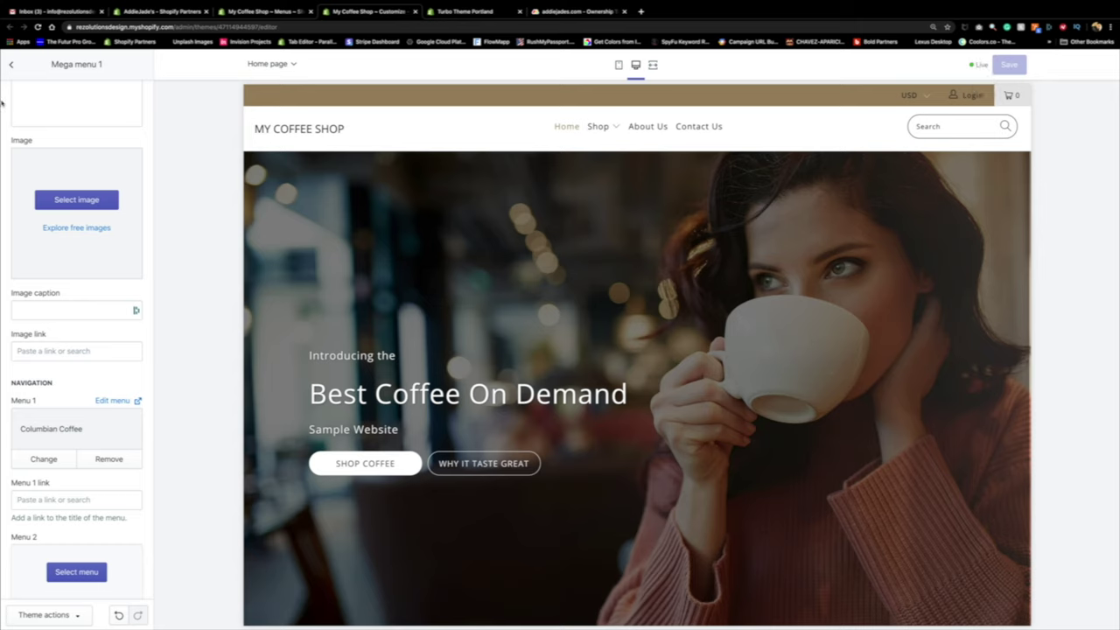
# Step: Reload the theme editor, change Menu 1 of Mega menu 1's second column to American Coffee, and save the theme
pyautogui.click(37, 27)
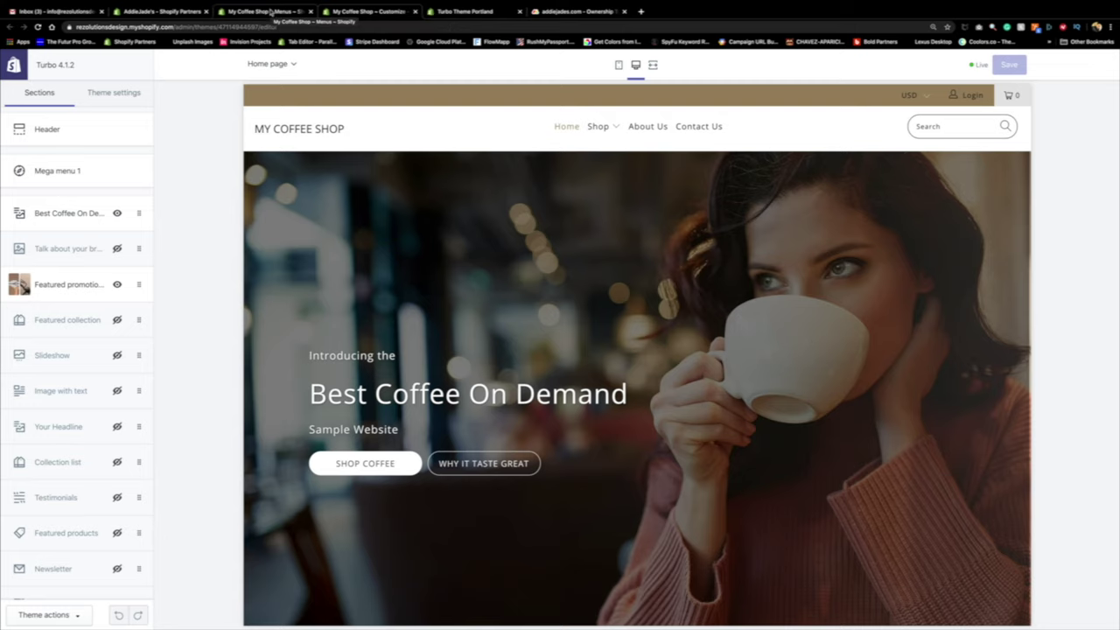
pyautogui.click(66, 171)
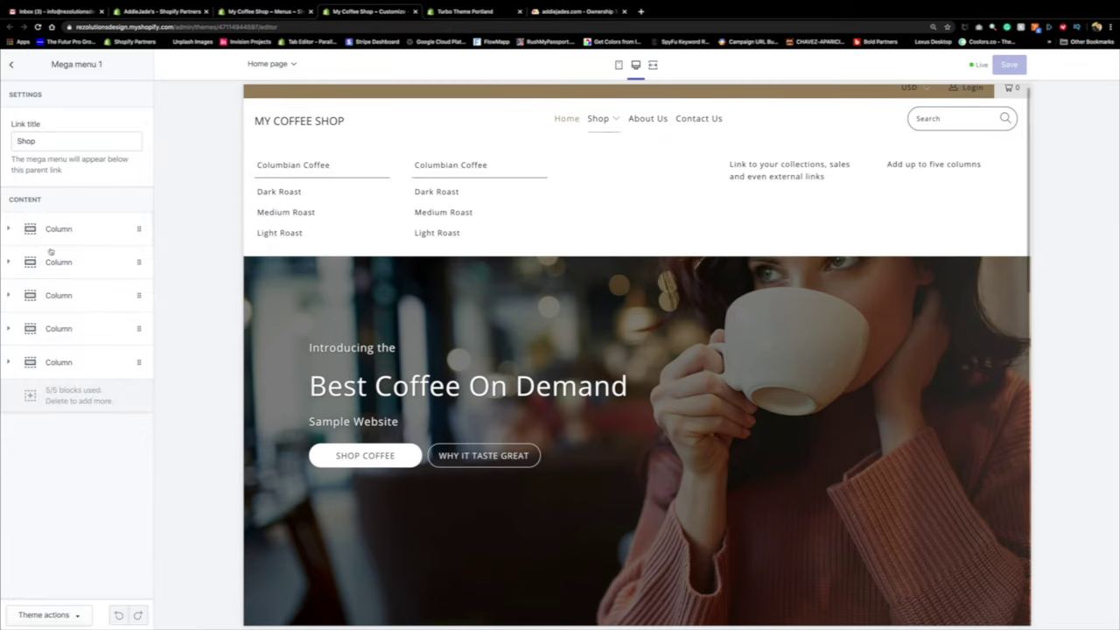
pyautogui.click(52, 261)
pyautogui.scroll(-5, 58, 385)
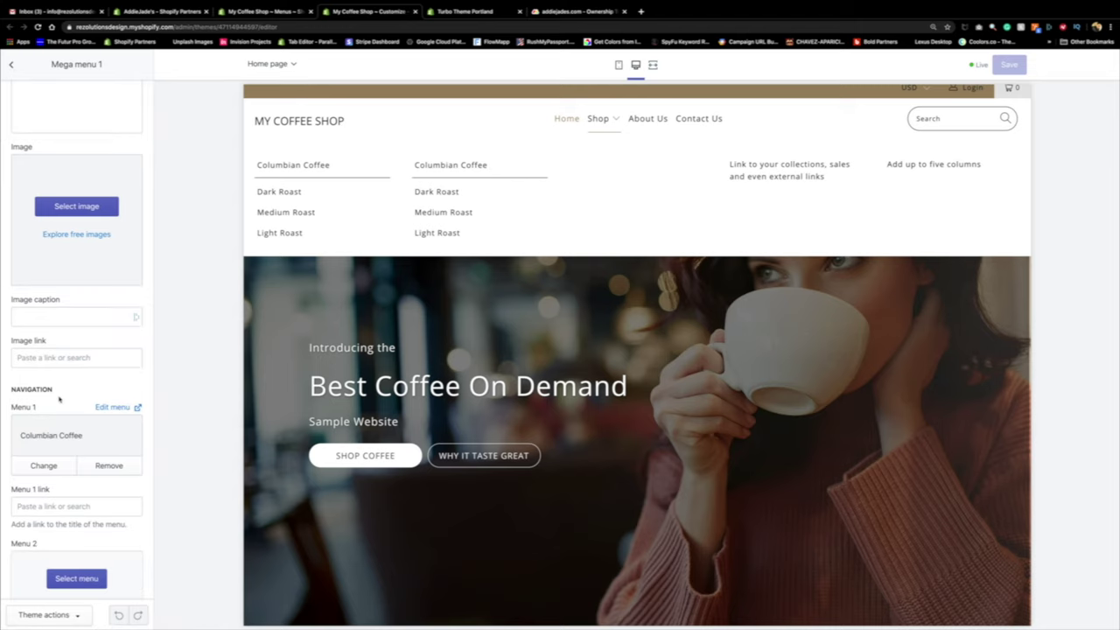
pyautogui.click(44, 465)
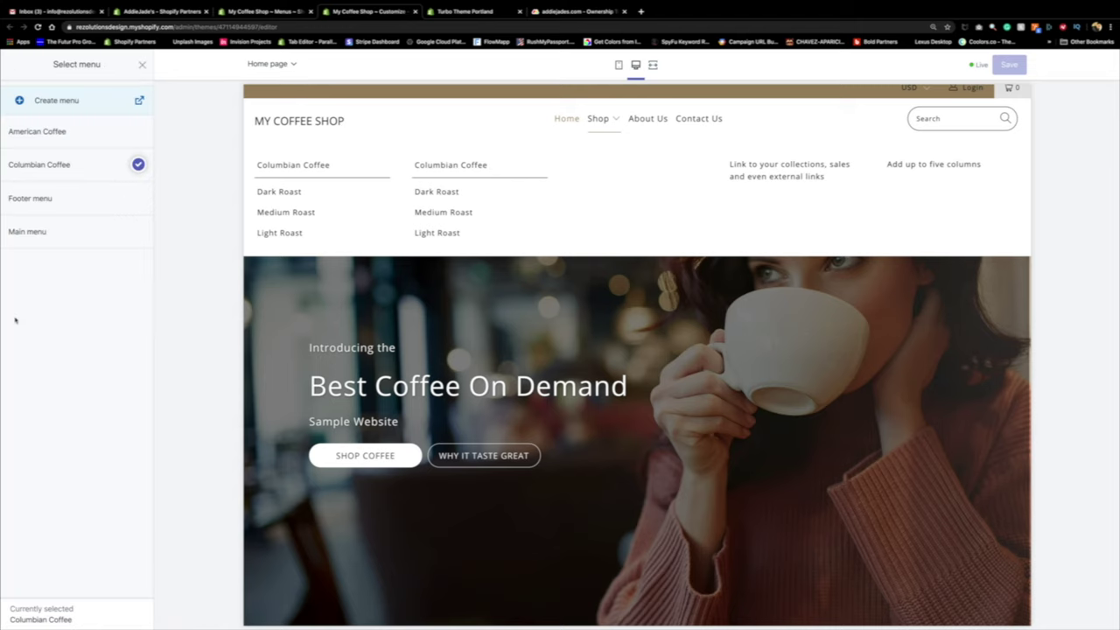
pyautogui.click(56, 134)
pyautogui.click(126, 613)
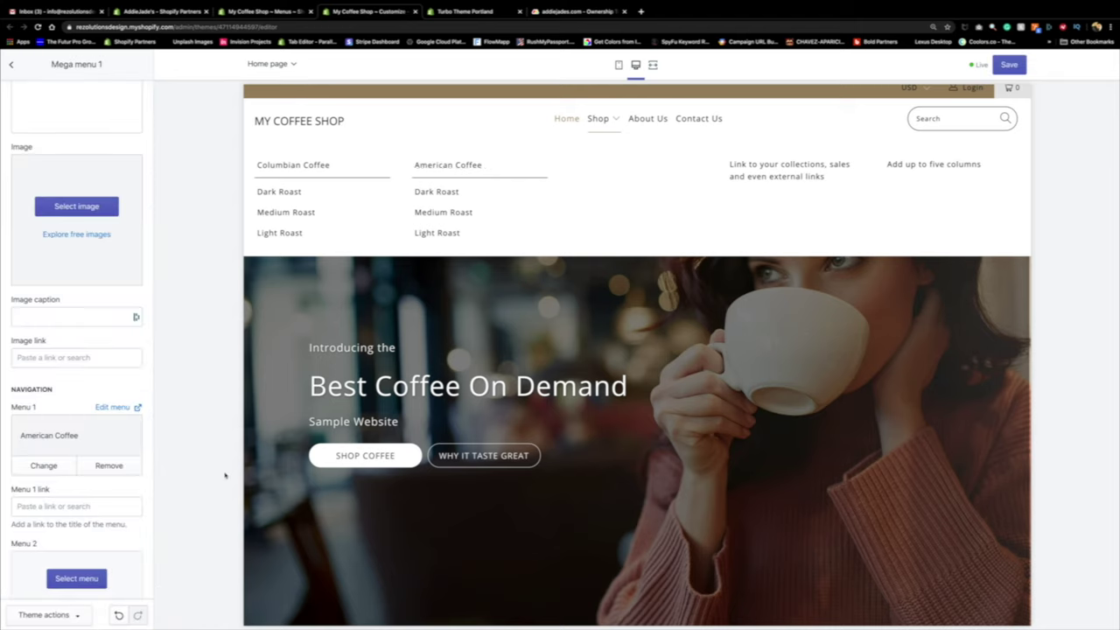
pyautogui.press('super+s')
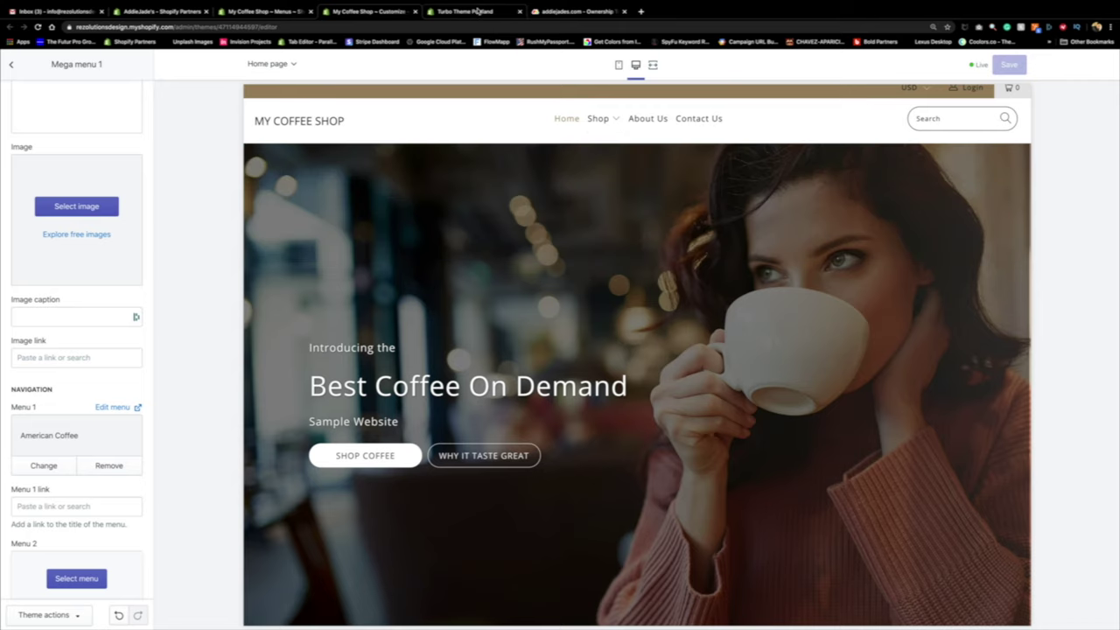
# Step: Save the jumping man image from the Turbo Portland demo's Shop mega menu to the Desktop as a JPEG, and return to the theme editor
pyautogui.click(477, 10)
pyautogui.moveTo(53, 94)
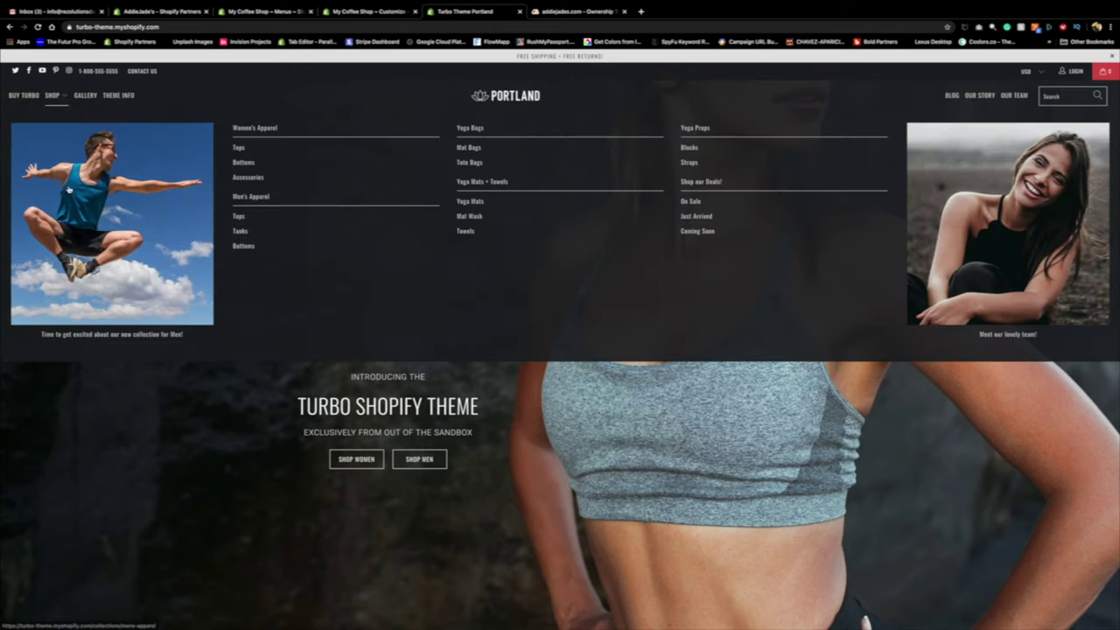
pyautogui.rightClick(68, 188)
pyautogui.click(103, 264)
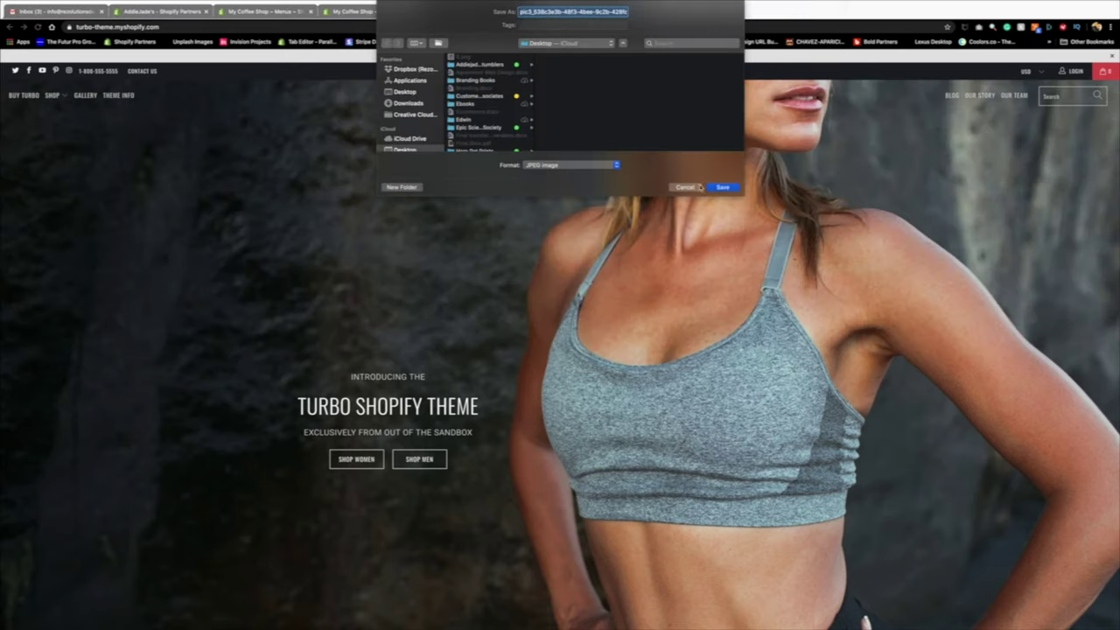
pyautogui.click(722, 187)
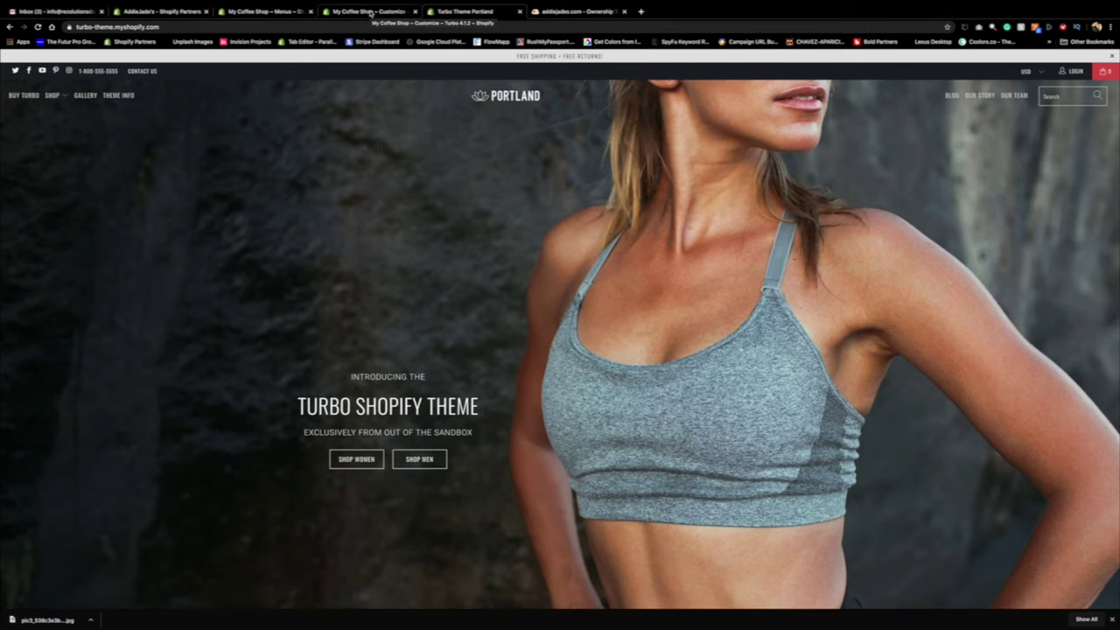
pyautogui.moveTo(53, 95)
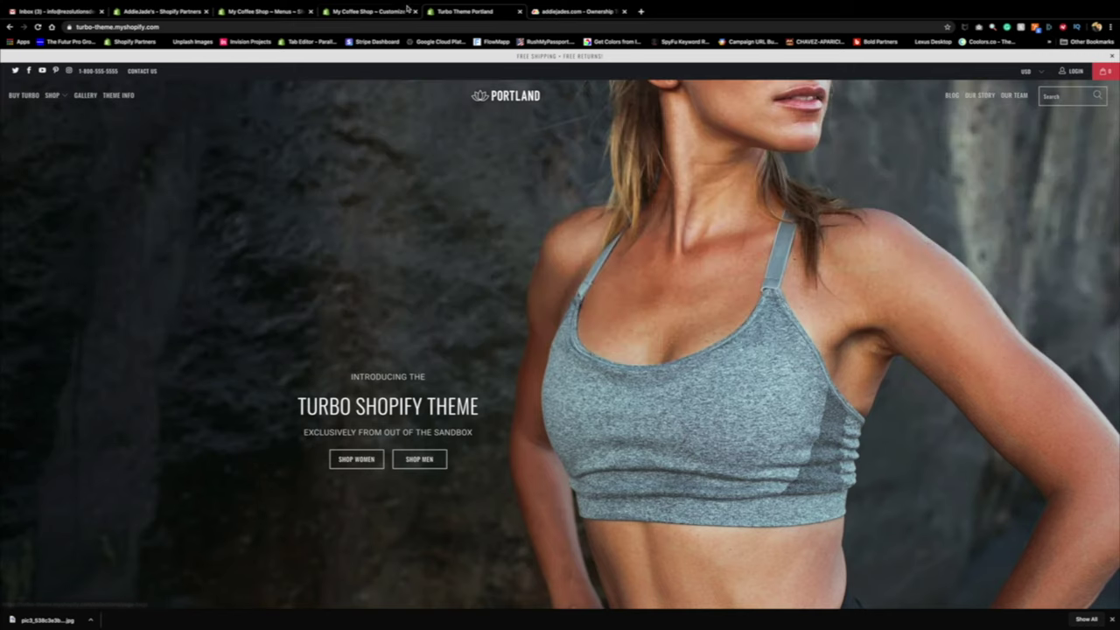
pyautogui.click(366, 11)
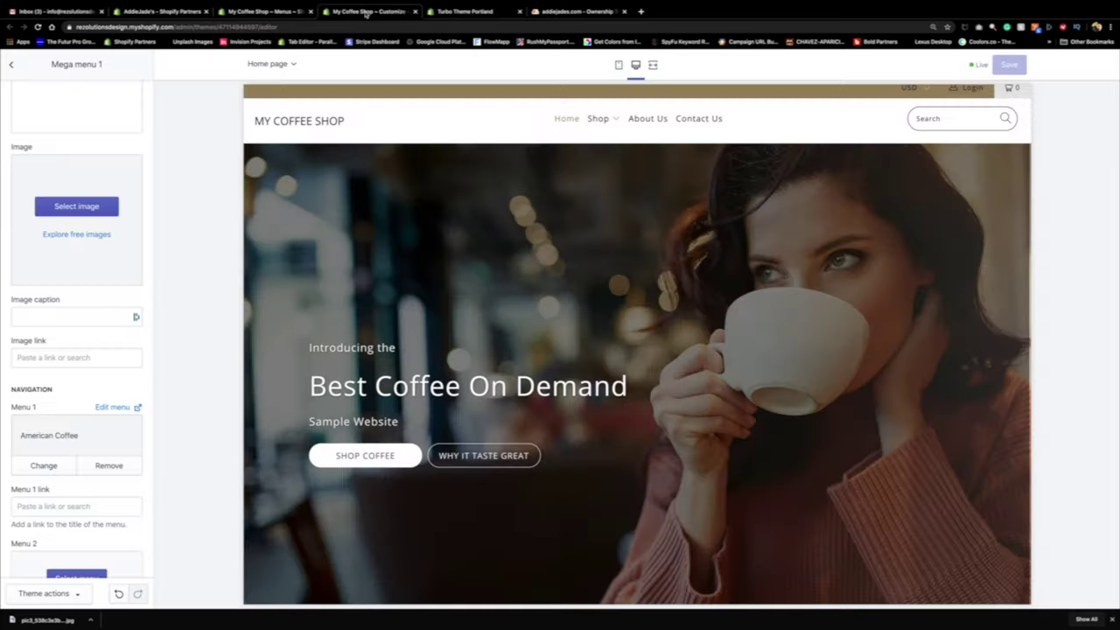
pyautogui.scroll(5, 107, 297)
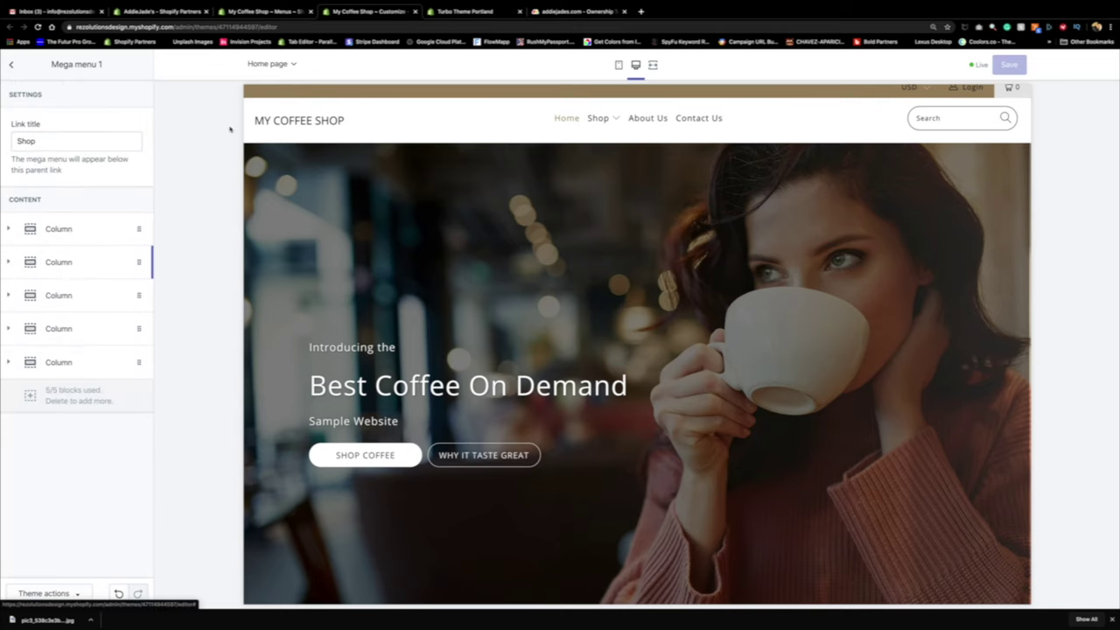
# Step: Add a navigation menu titled "Dominican Coffee" with the items Dark Roast, Medium Roast and Bustelo, save it, and return to the navigation overview
pyautogui.click(287, 12)
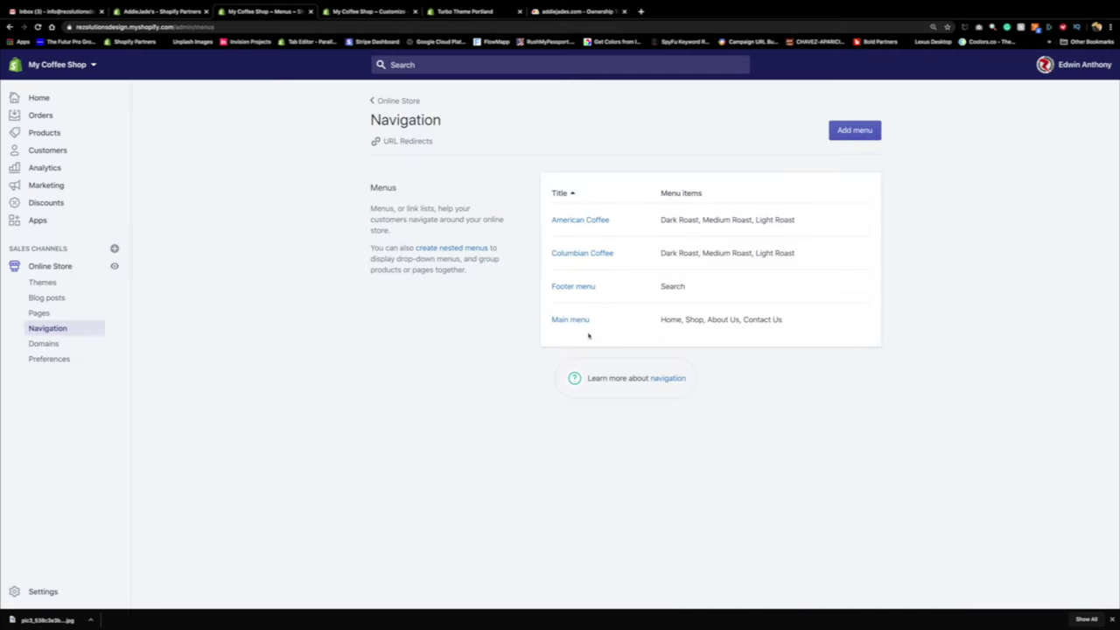
pyautogui.click(848, 131)
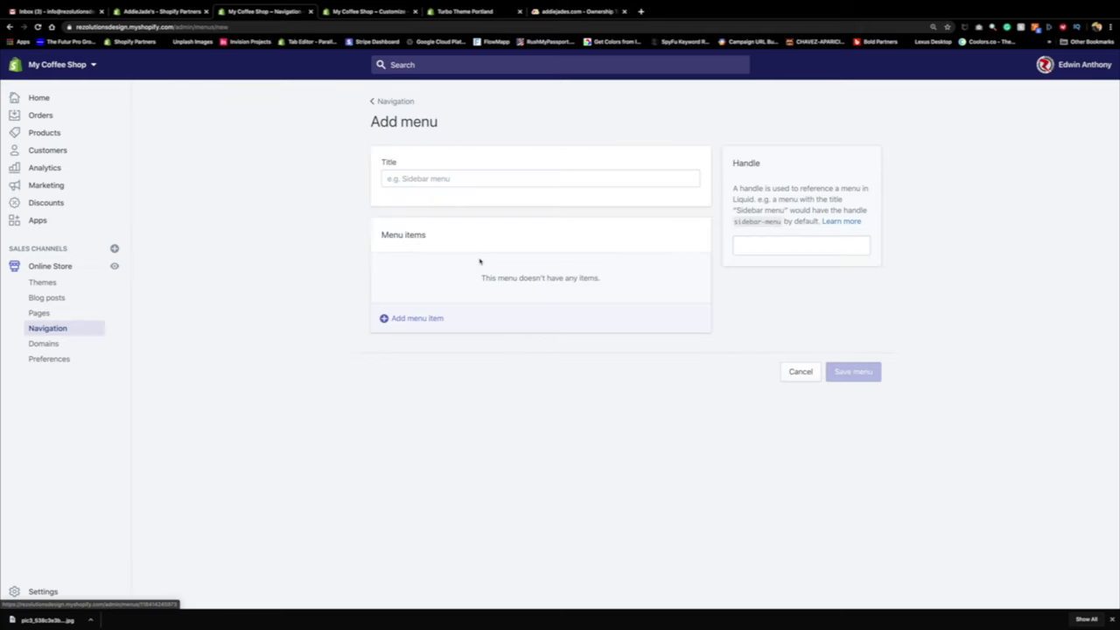
pyautogui.click(431, 180)
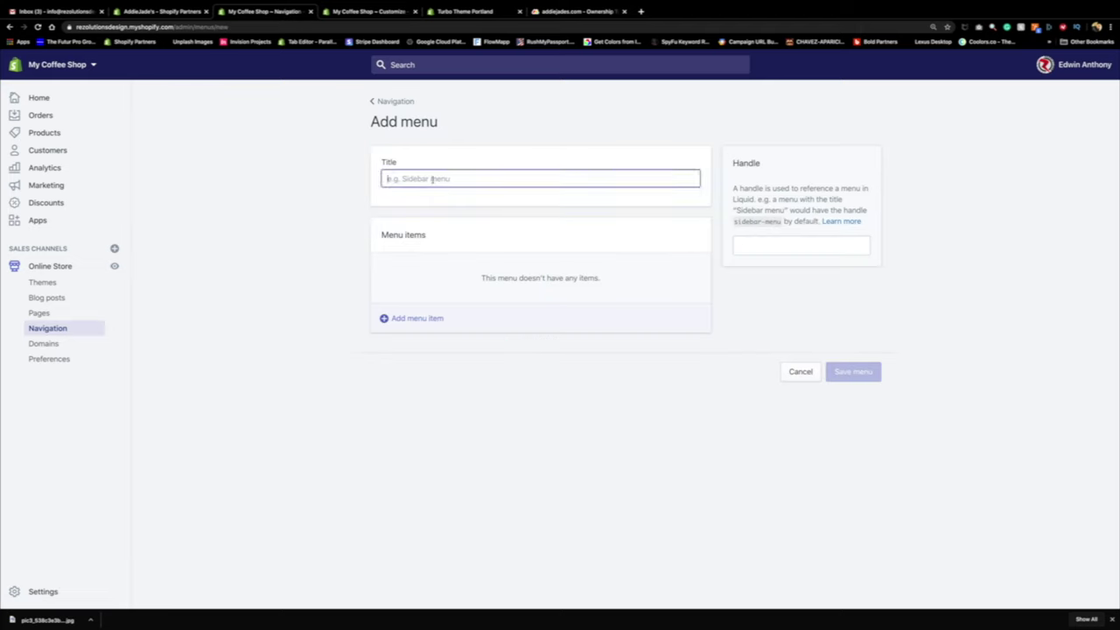
pyautogui.write('Domin')
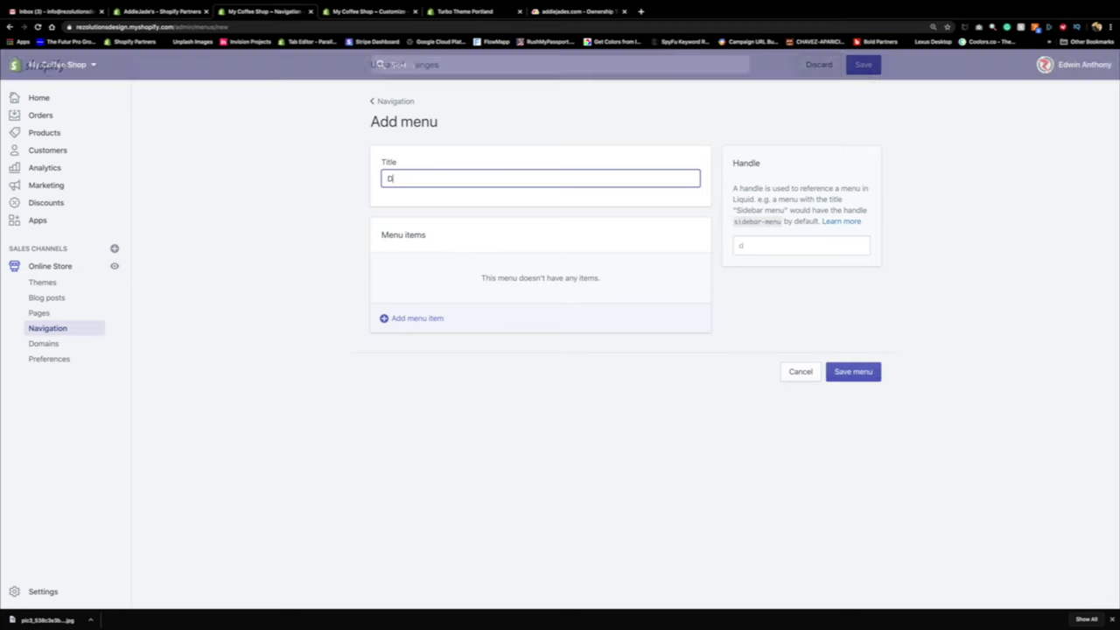
pyautogui.write('ican Coffee')
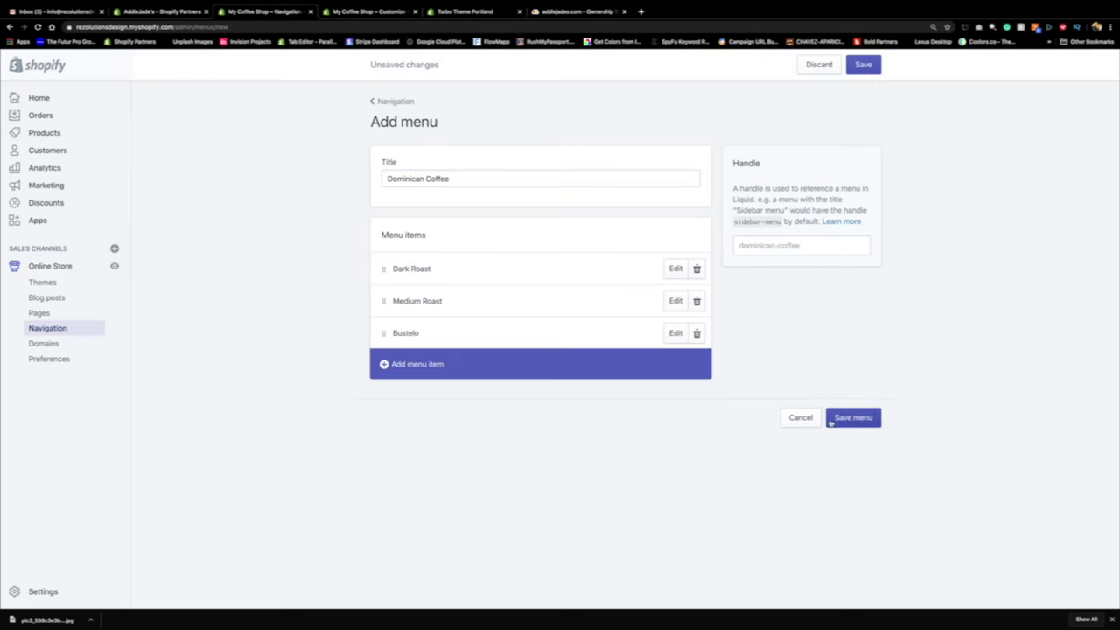
pyautogui.click(853, 417)
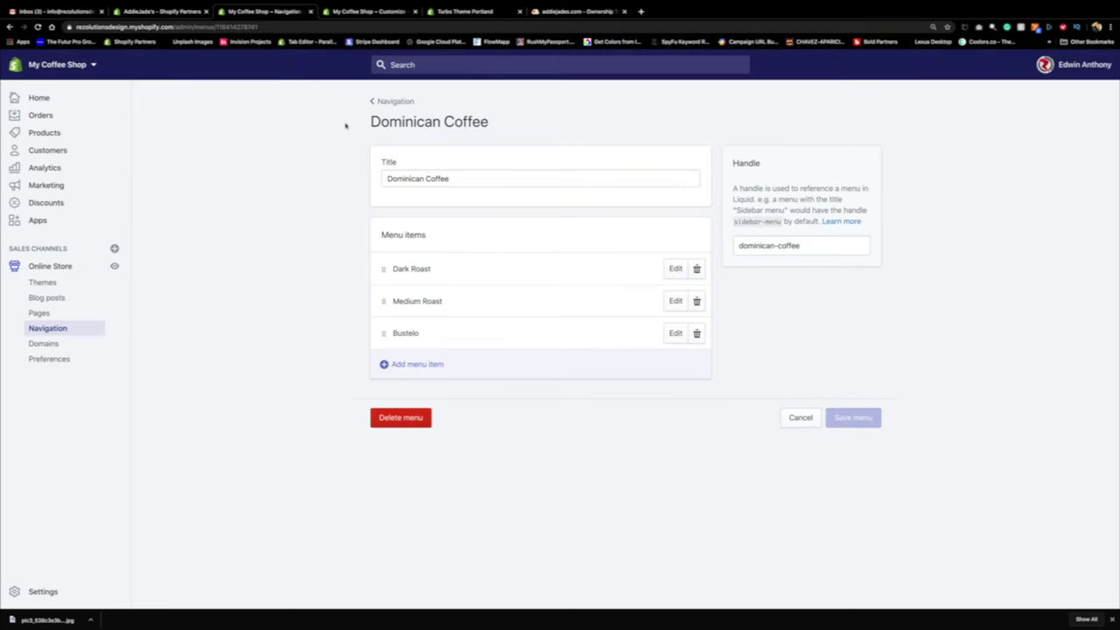
pyautogui.click(392, 101)
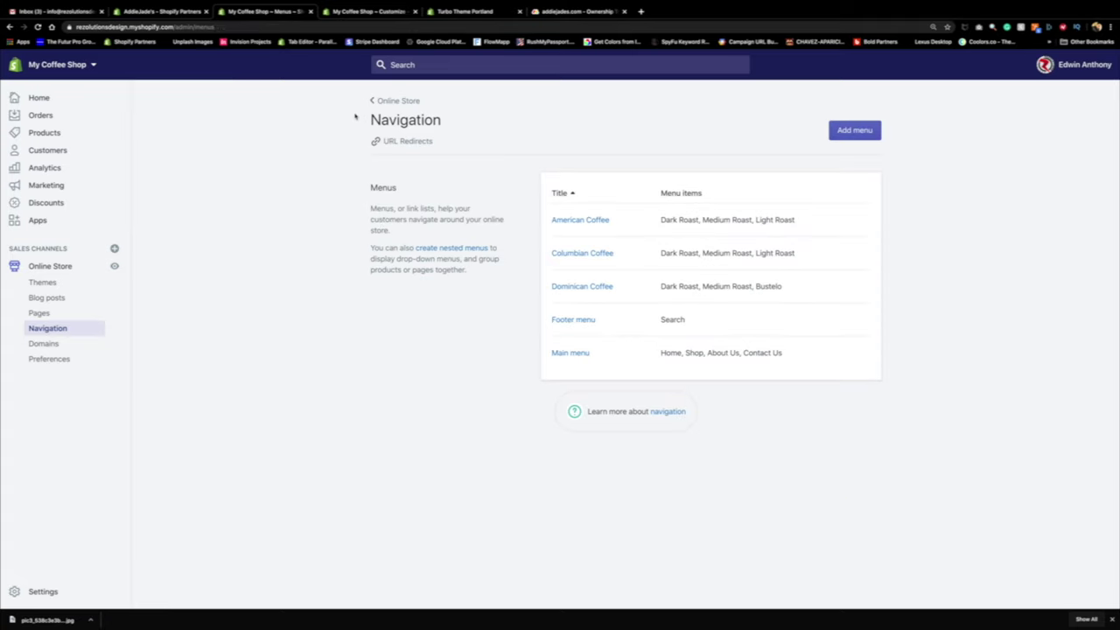
# Step: Reload the theme editor and assign the Dominican Coffee menu as Menu 1 of Mega menu 1's third column
pyautogui.click(366, 12)
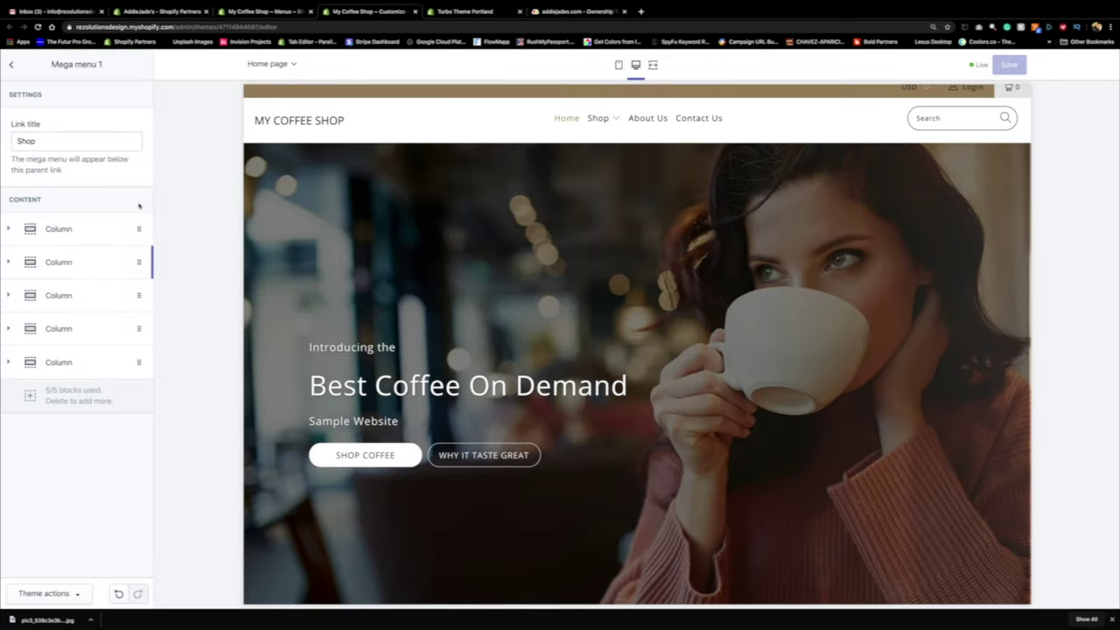
pyautogui.click(38, 26)
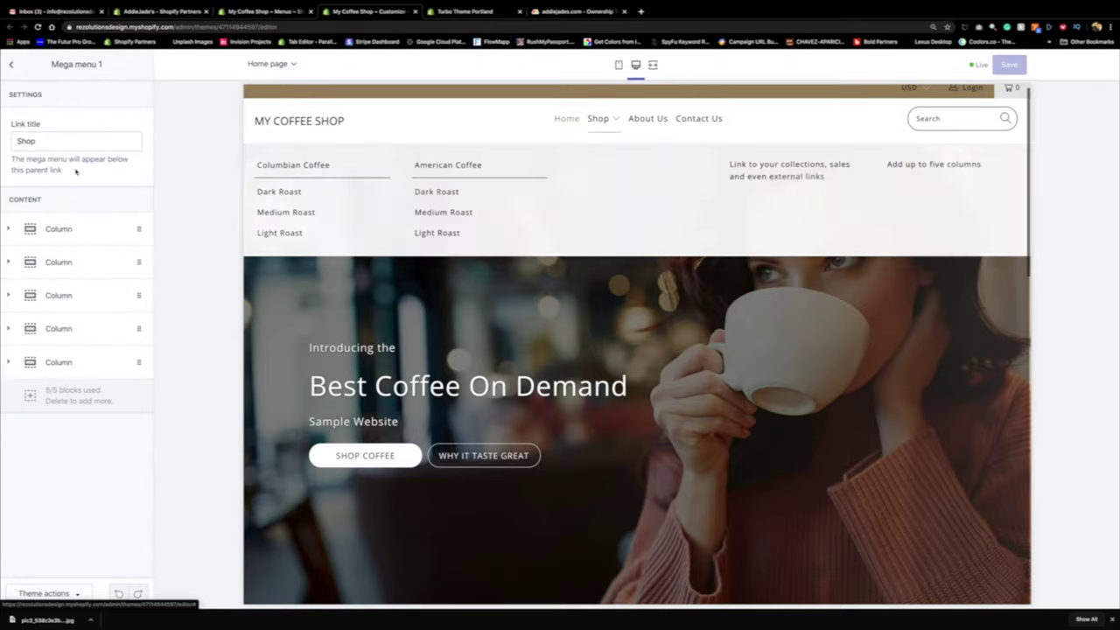
pyautogui.click(67, 296)
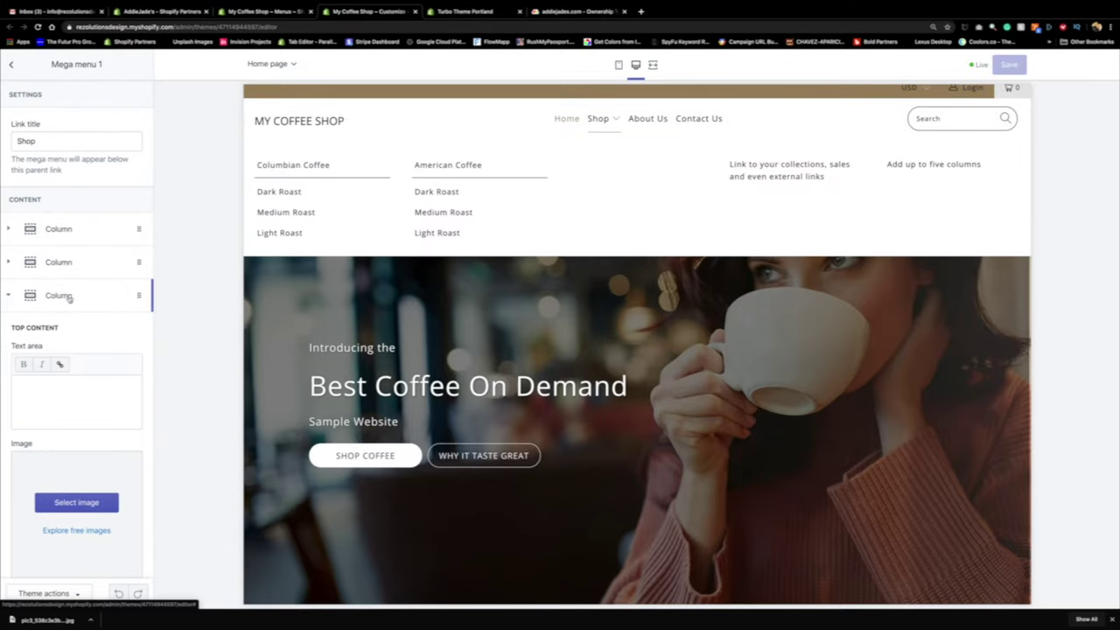
pyautogui.scroll(-5, 61, 280)
pyautogui.scroll(2, 44, 244)
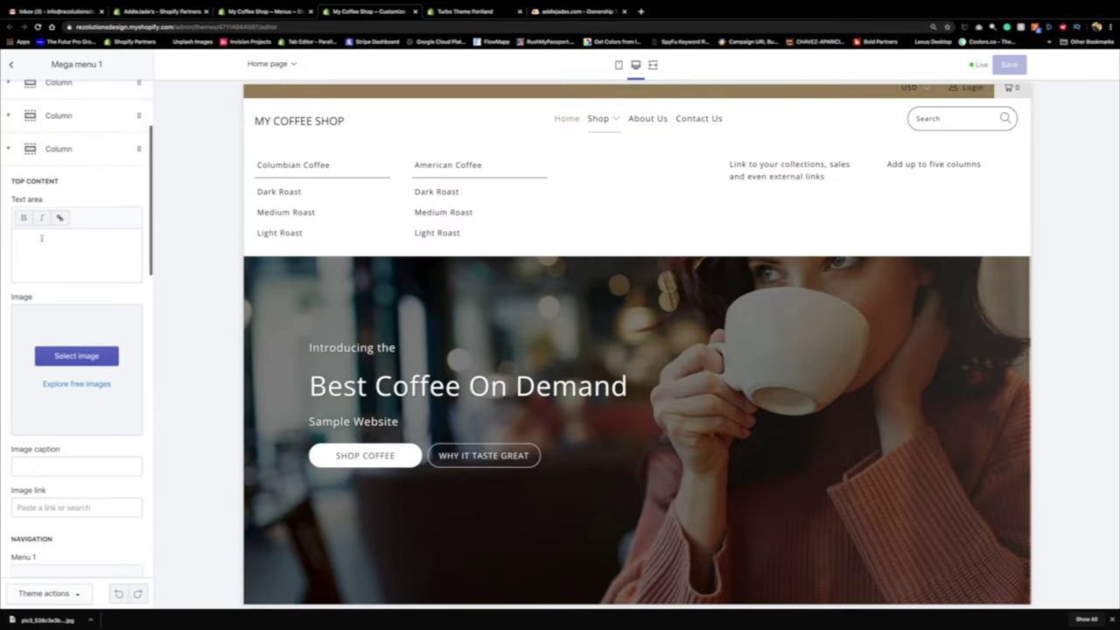
pyautogui.scroll(-7, 35, 385)
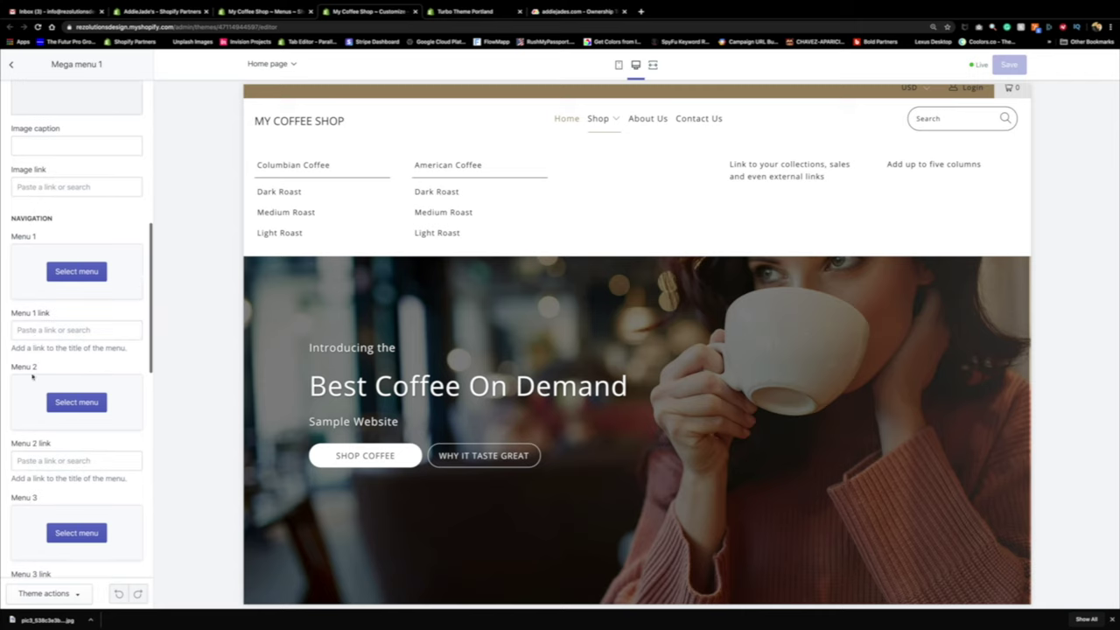
pyautogui.scroll(1, 26, 268)
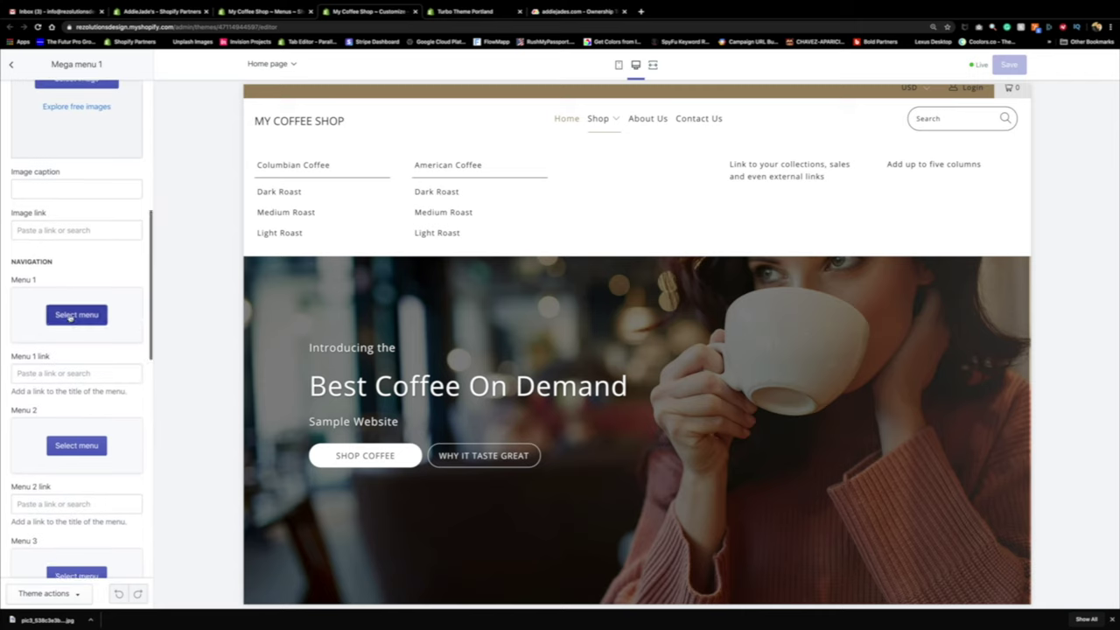
pyautogui.click(77, 315)
pyautogui.click(65, 200)
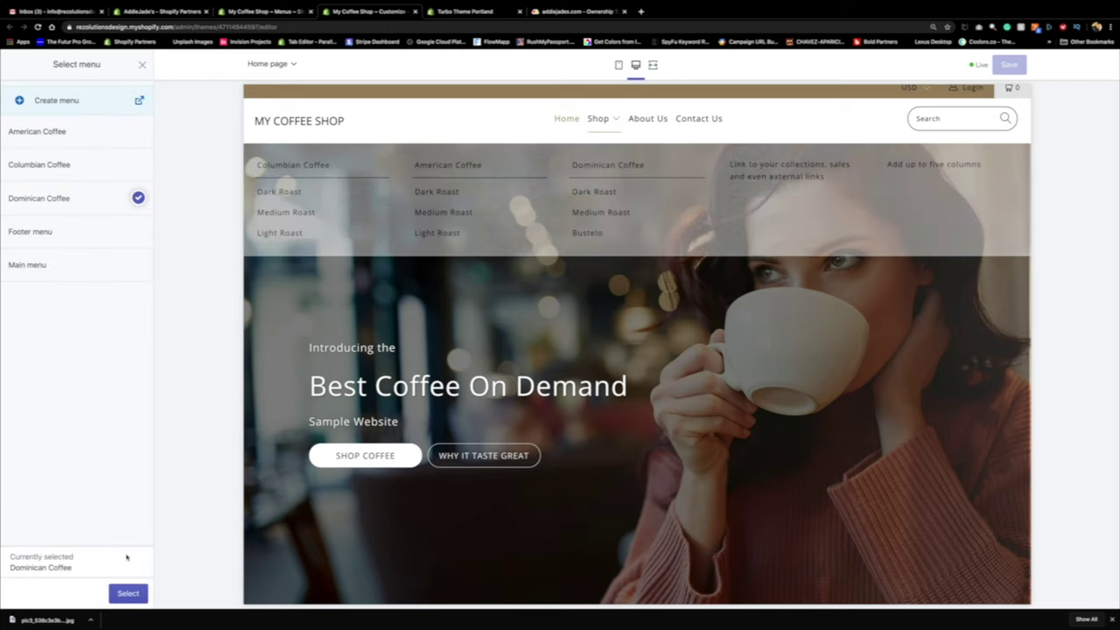
pyautogui.click(127, 593)
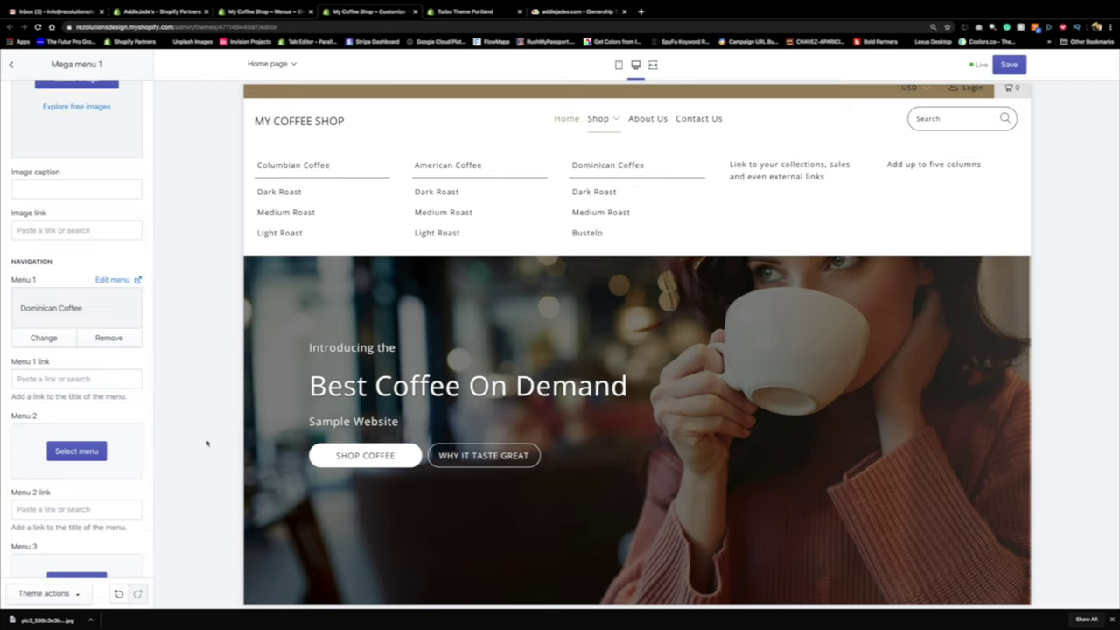
# Step: Remove the fifth column, containing the text "Add up to five columns", from Mega menu 1
pyautogui.scroll(10, 71, 322)
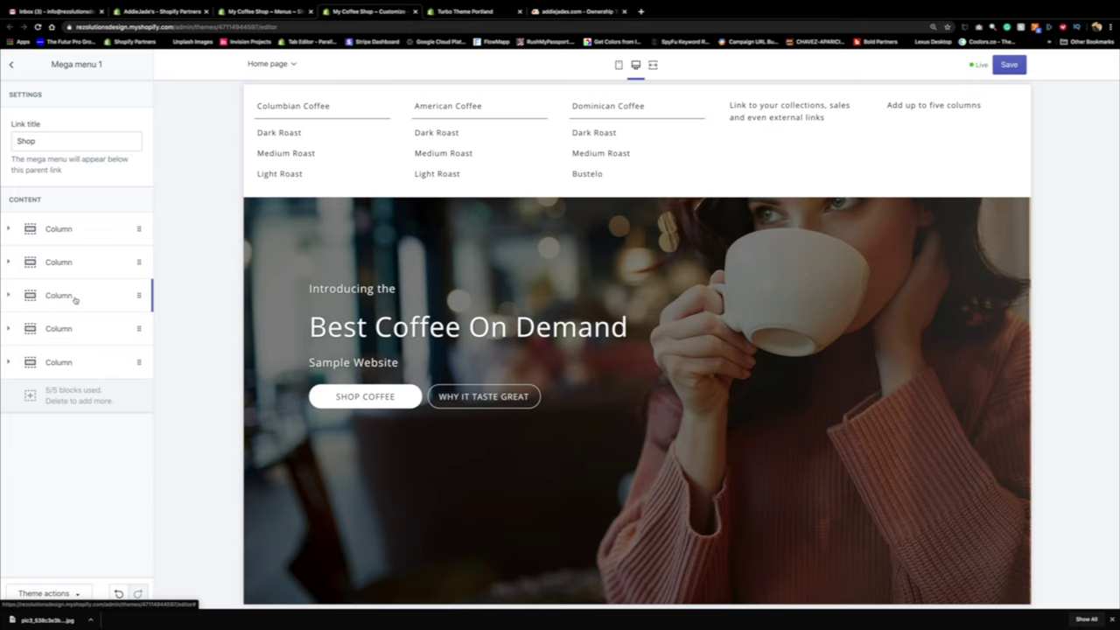
pyautogui.click(67, 363)
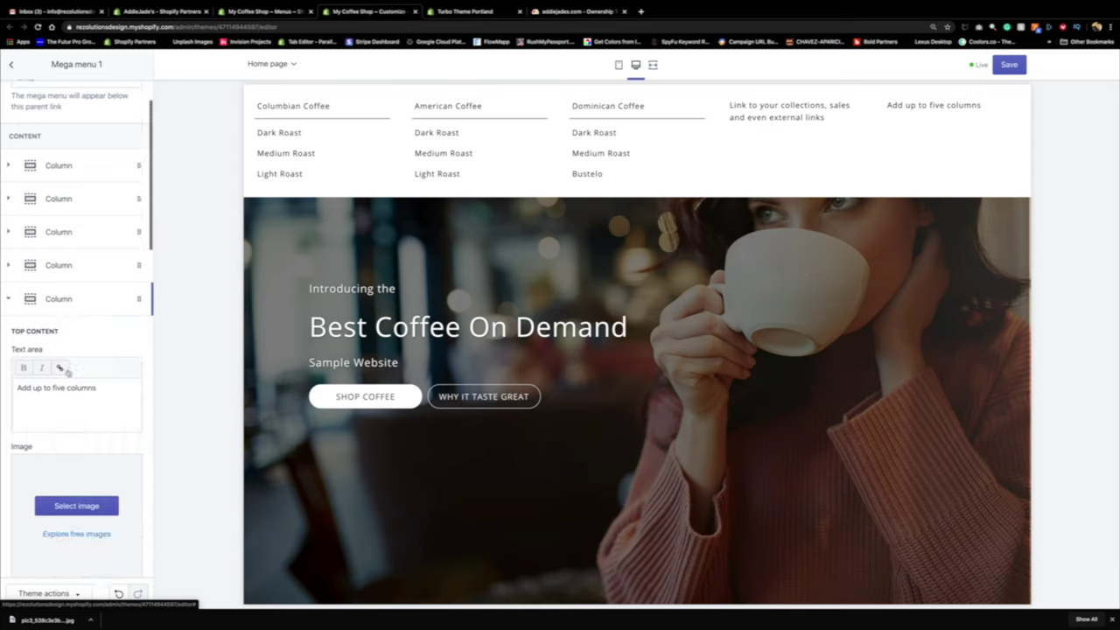
pyautogui.scroll(-3, 68, 369)
pyautogui.click(50, 515)
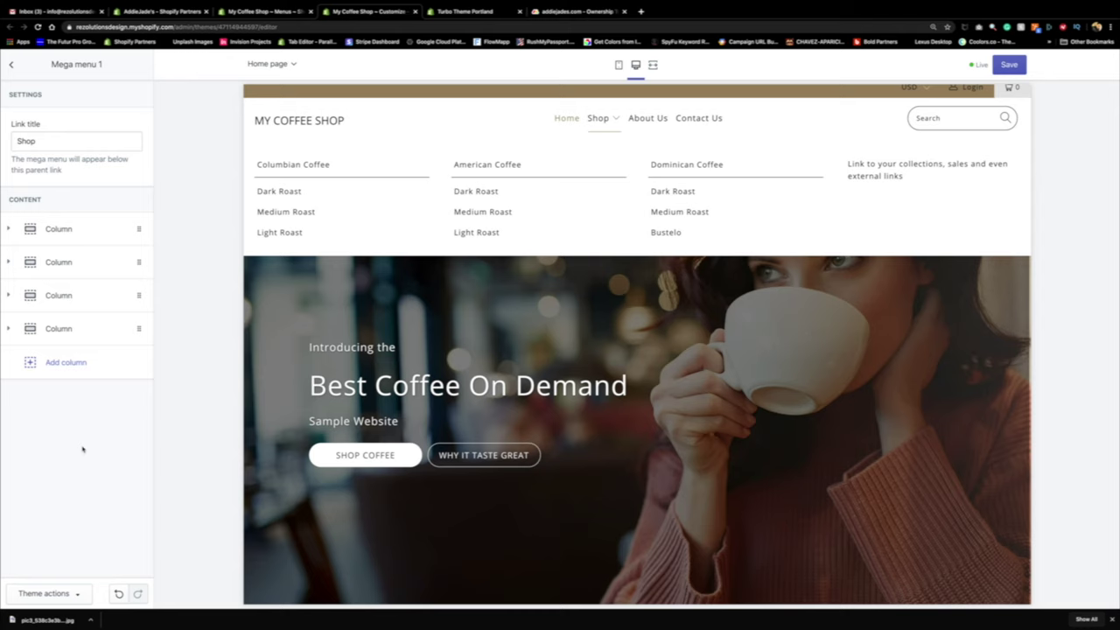
# Step: Clear the placeholder text from the text area of Mega menu 1's fourth column
pyautogui.click(84, 328)
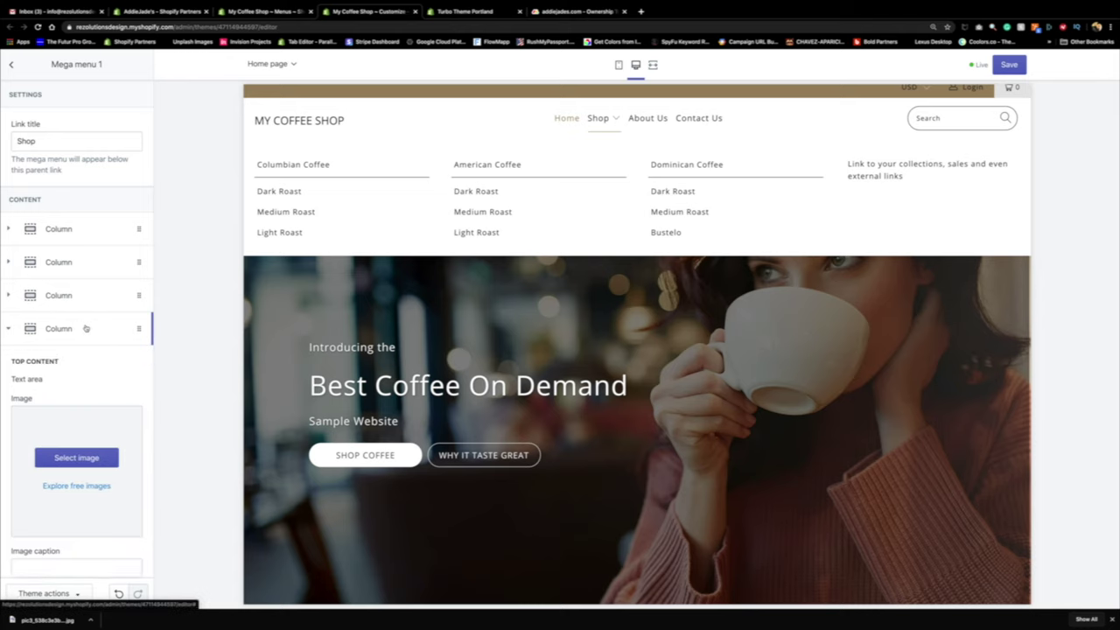
pyautogui.tripleClick(67, 422)
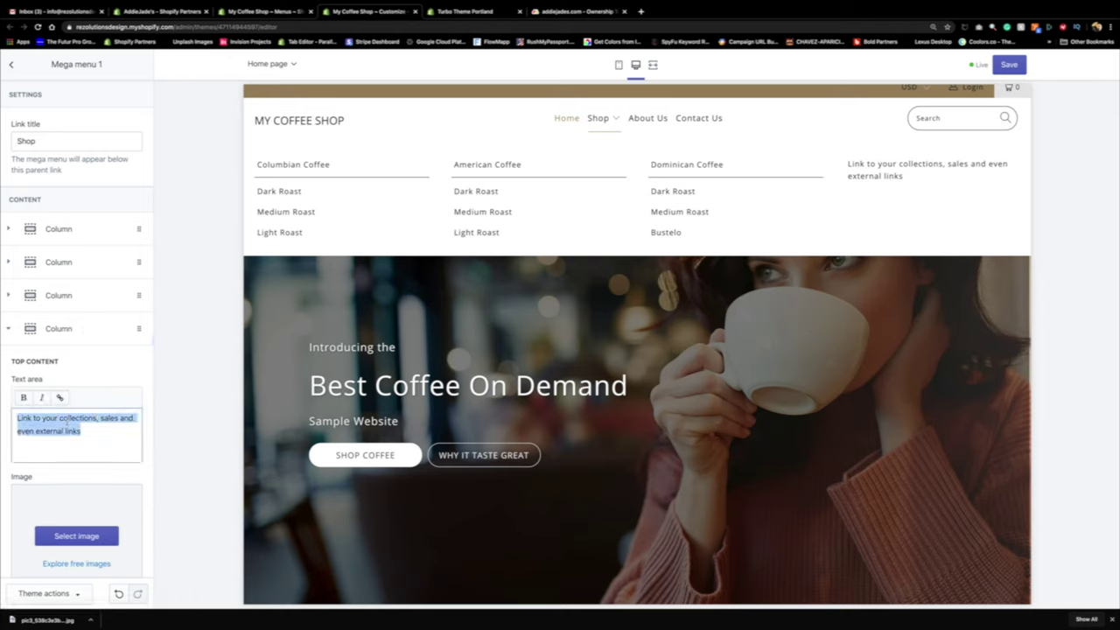
pyautogui.press('BackSpace')
# Step: Upload the pic3 JPG from the Desktop, use it as the image of Mega menu 1's fourth column, and save the theme
pyautogui.scroll(-2, 68, 422)
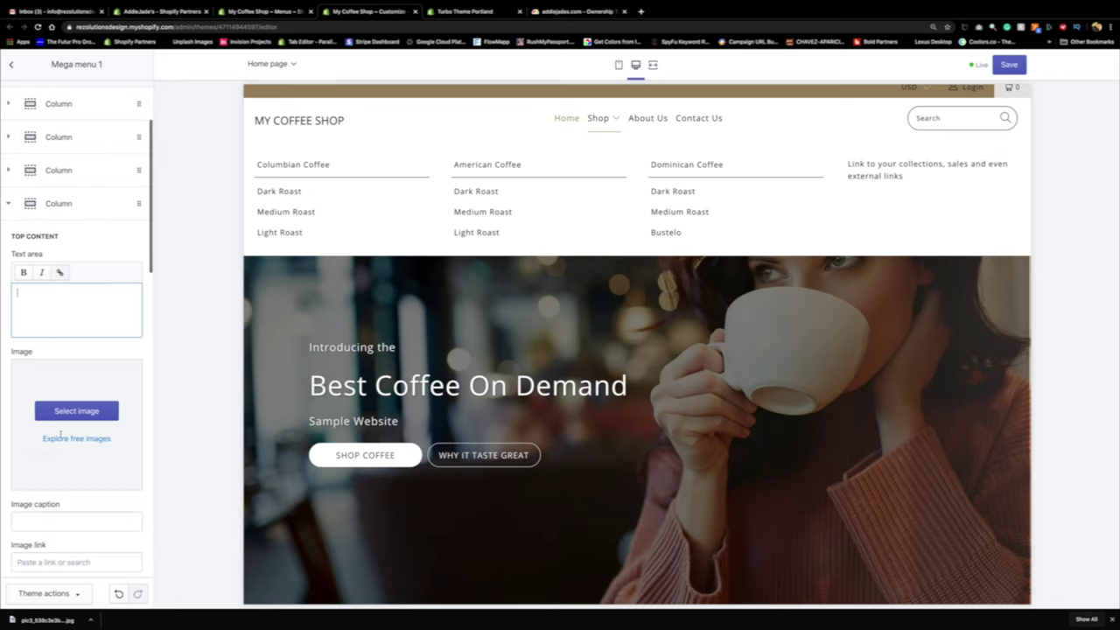
pyautogui.click(65, 413)
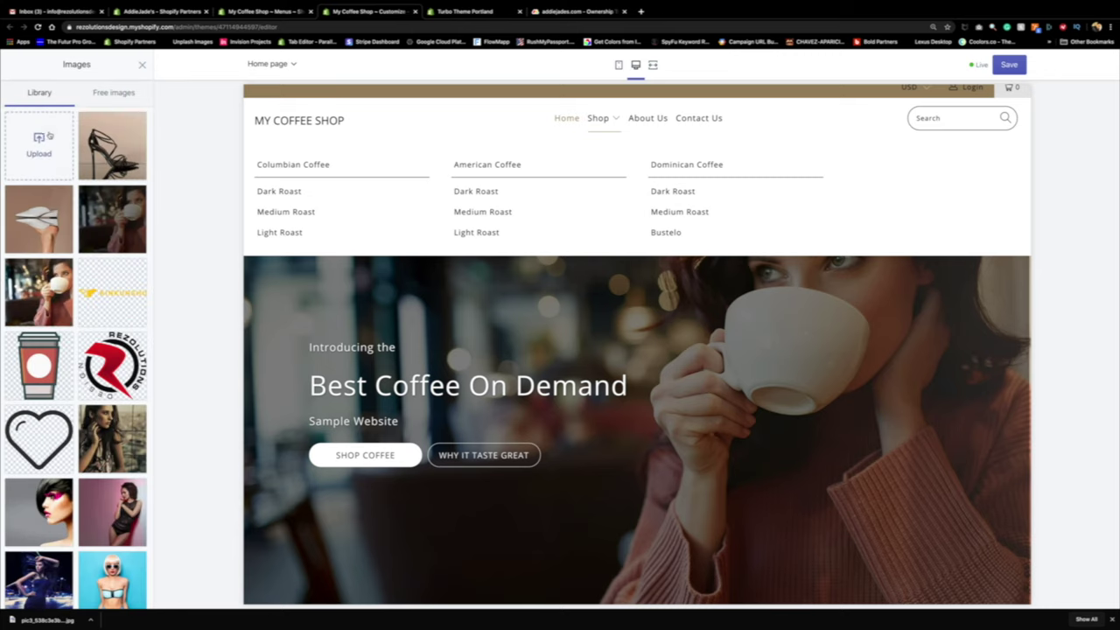
pyautogui.click(49, 133)
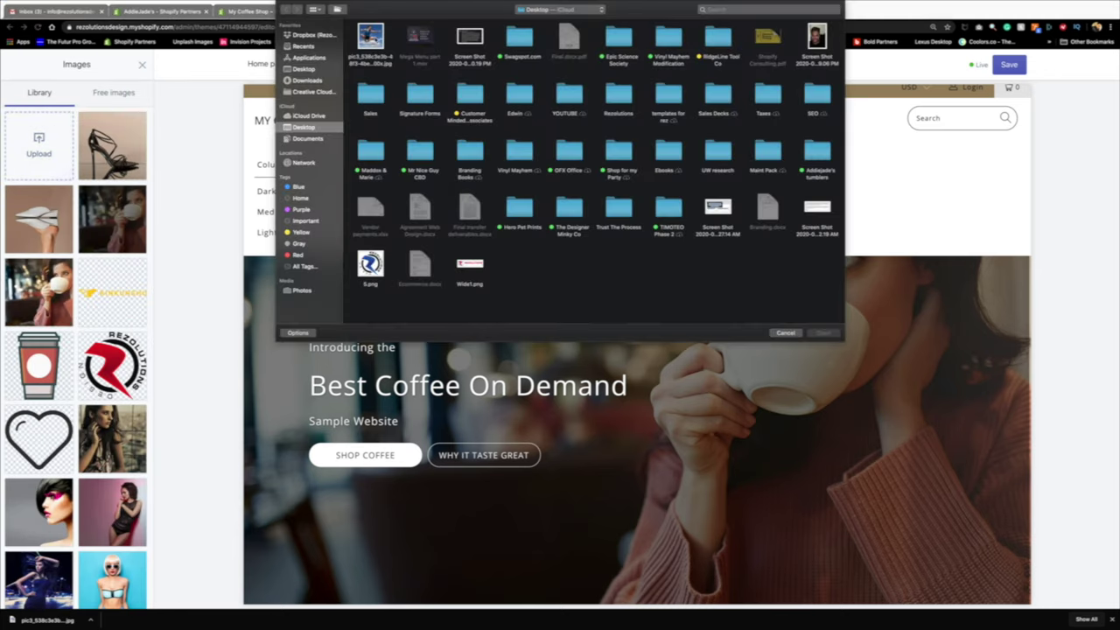
pyautogui.doubleClick(372, 38)
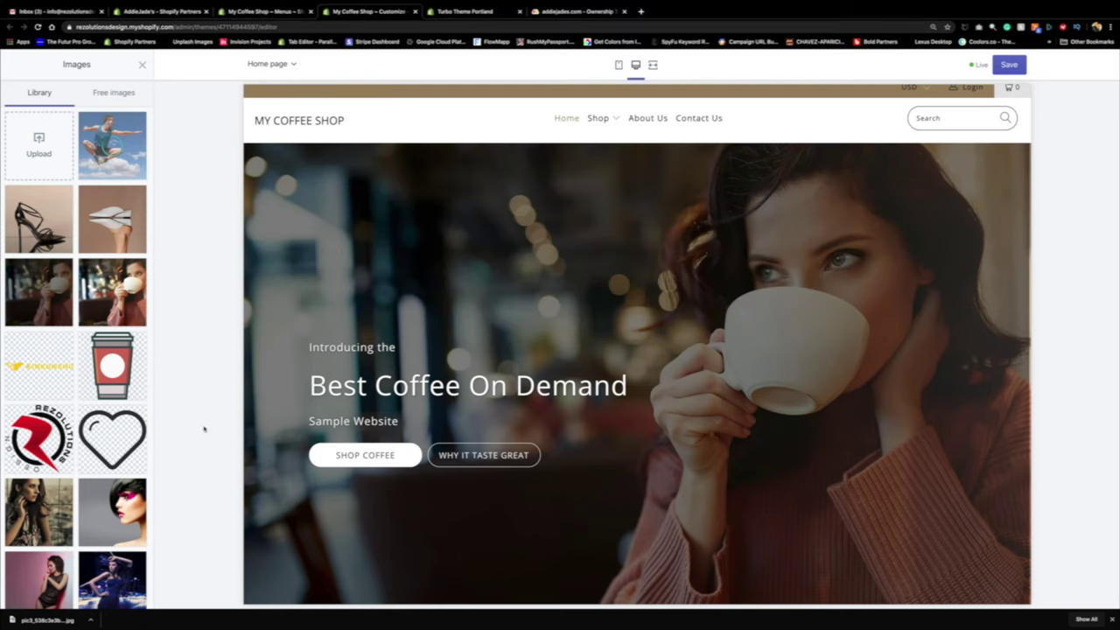
pyautogui.click(127, 593)
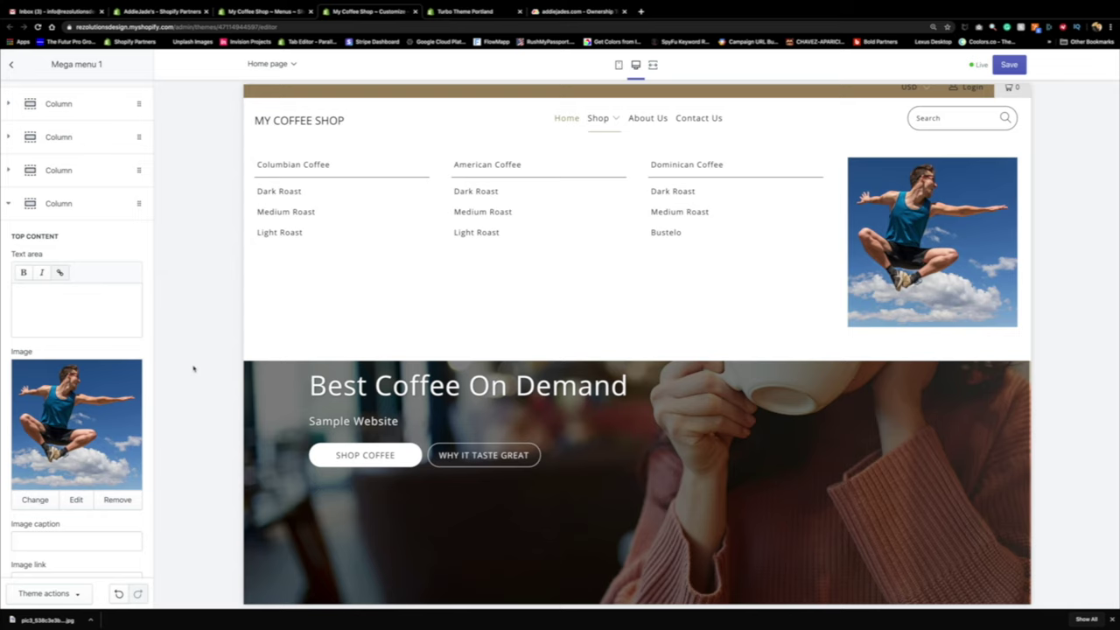
pyautogui.click(1009, 64)
# Step: Compare the store's Shop mega menu with the Shop menu in the Turbo Portland demo, and return to the theme editor
pyautogui.moveTo(598, 119)
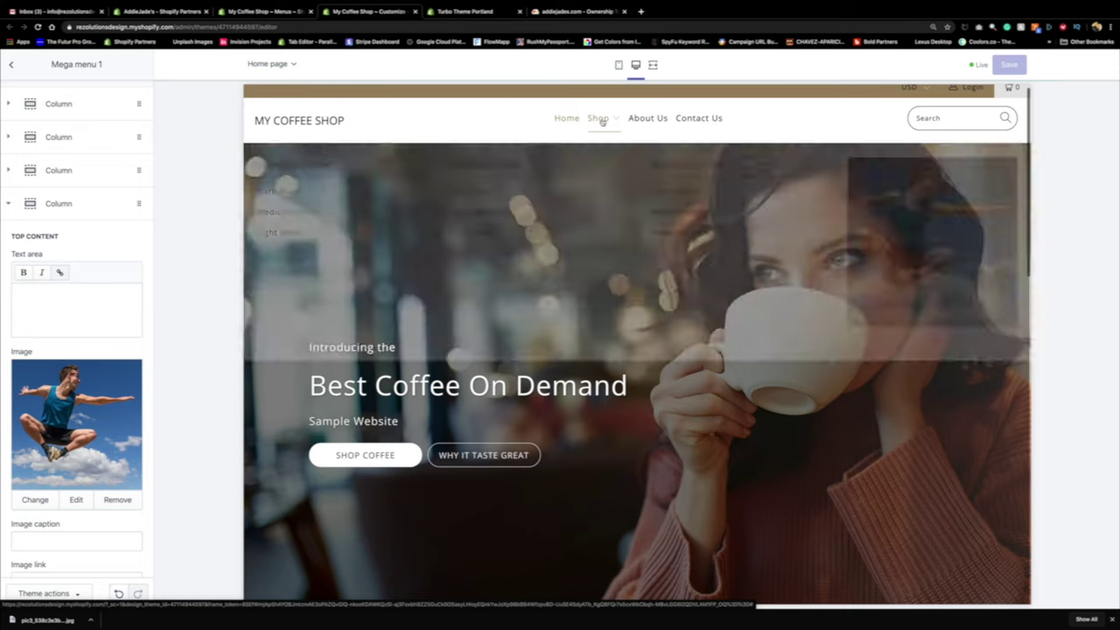
pyautogui.click(478, 12)
pyautogui.moveTo(53, 104)
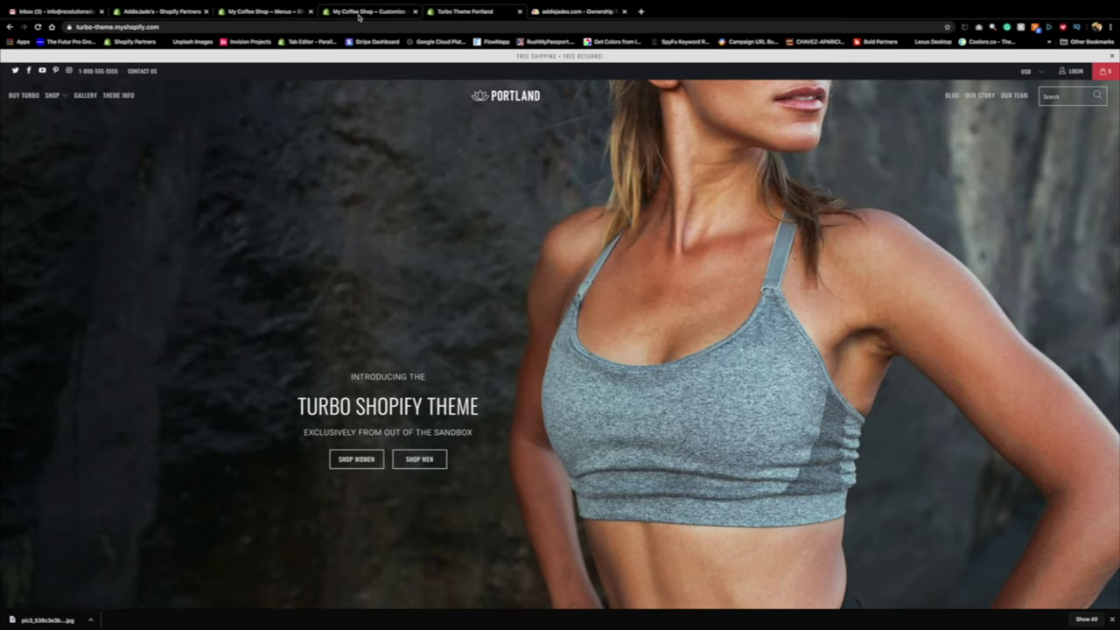
pyautogui.click(364, 11)
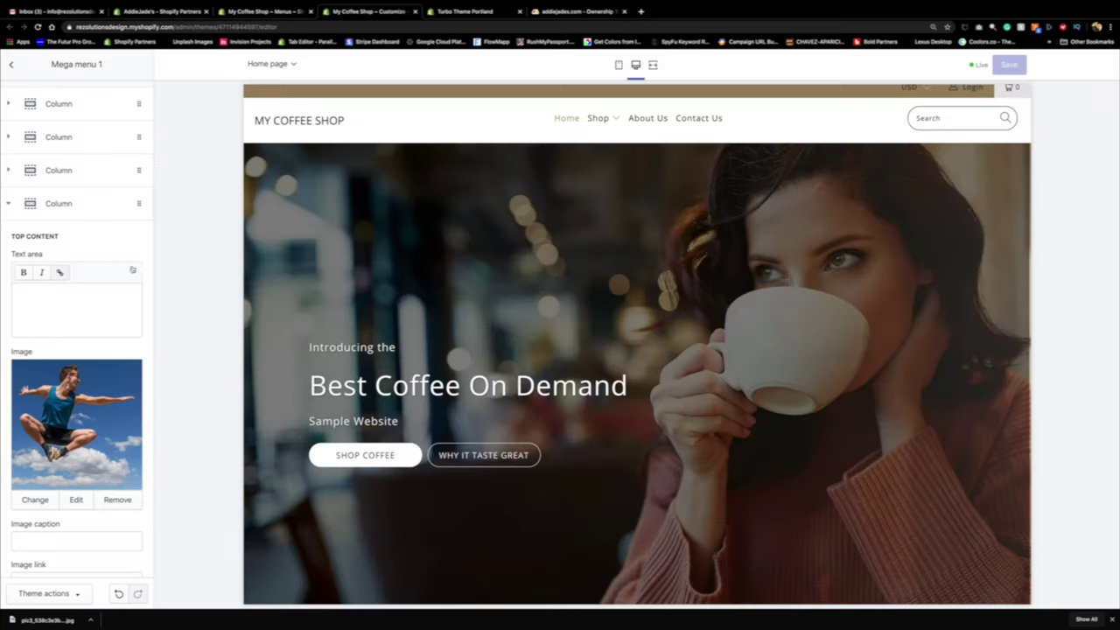
# Step: Collapse Mega menu 1's fourth column and assign the American Coffee menu as Menu 2 of its first column
pyautogui.click(96, 210)
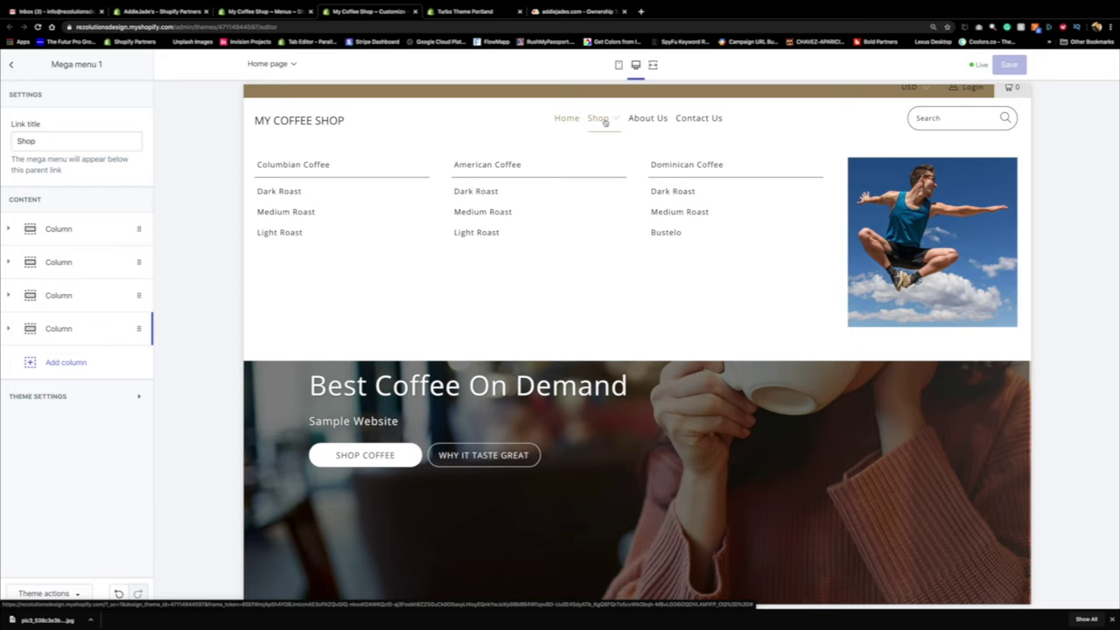
pyautogui.click(76, 231)
pyautogui.scroll(-4, 79, 299)
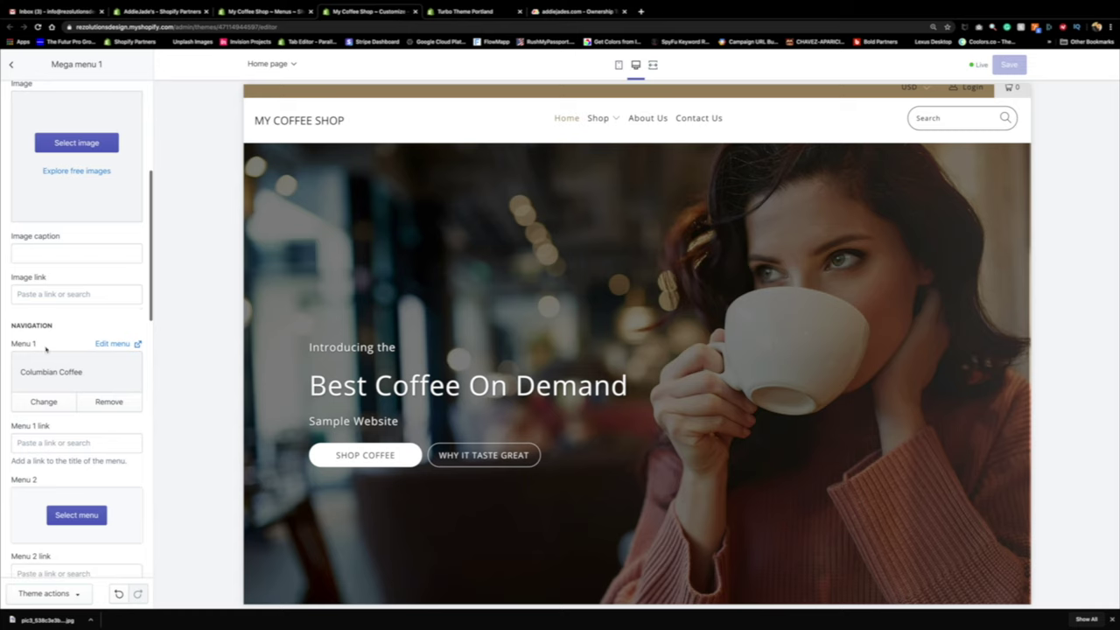
pyautogui.scroll(-1, 40, 347)
pyautogui.scroll(-3, 40, 347)
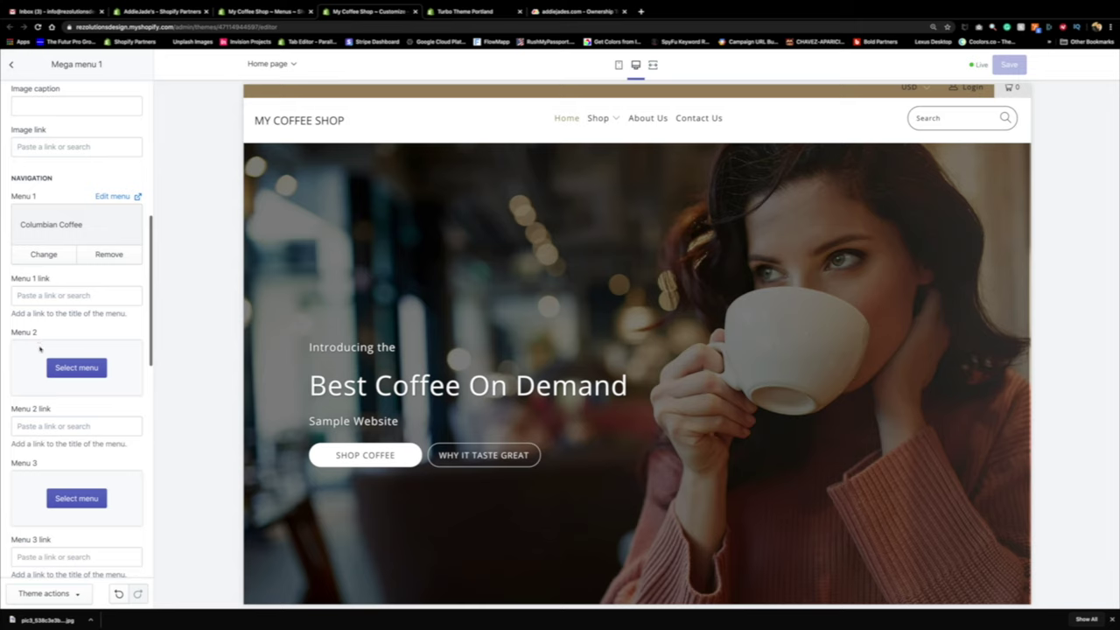
pyautogui.click(58, 365)
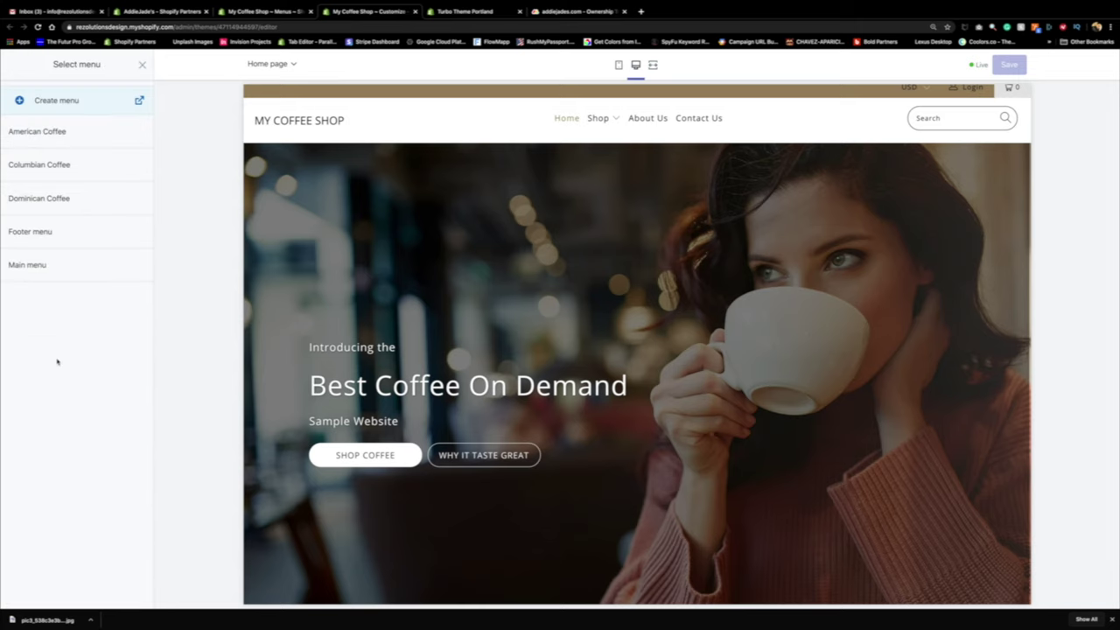
pyautogui.click(70, 133)
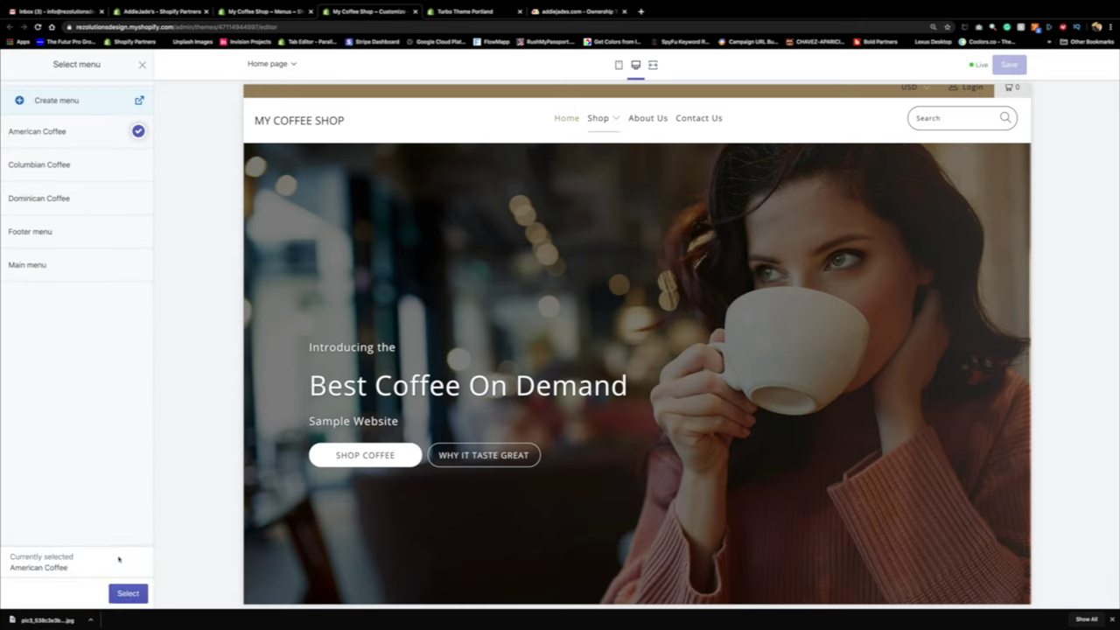
pyautogui.click(129, 593)
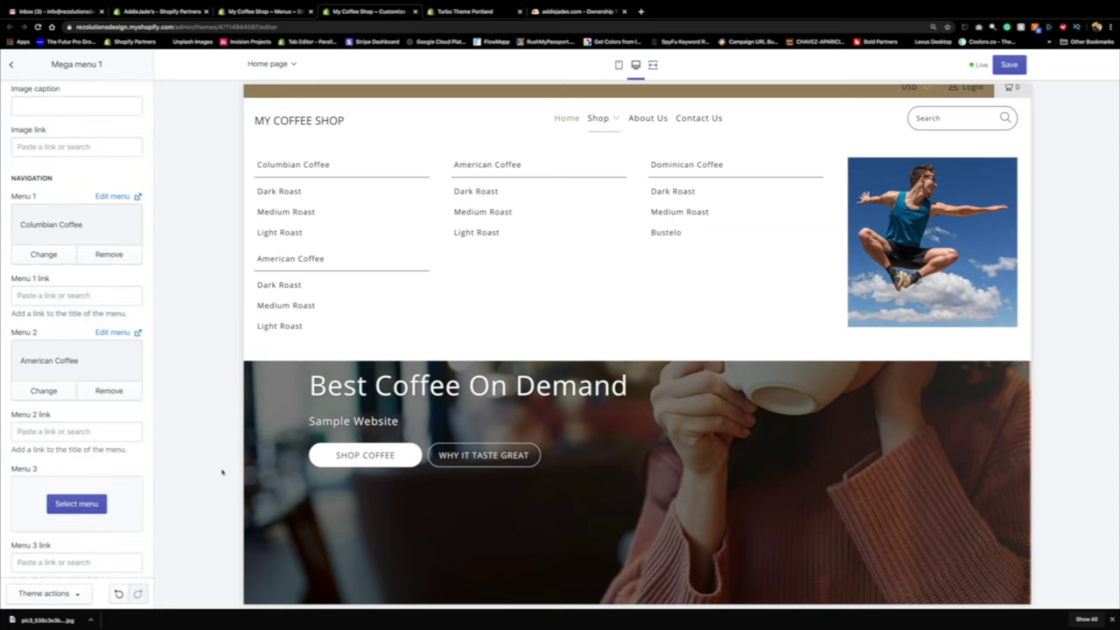